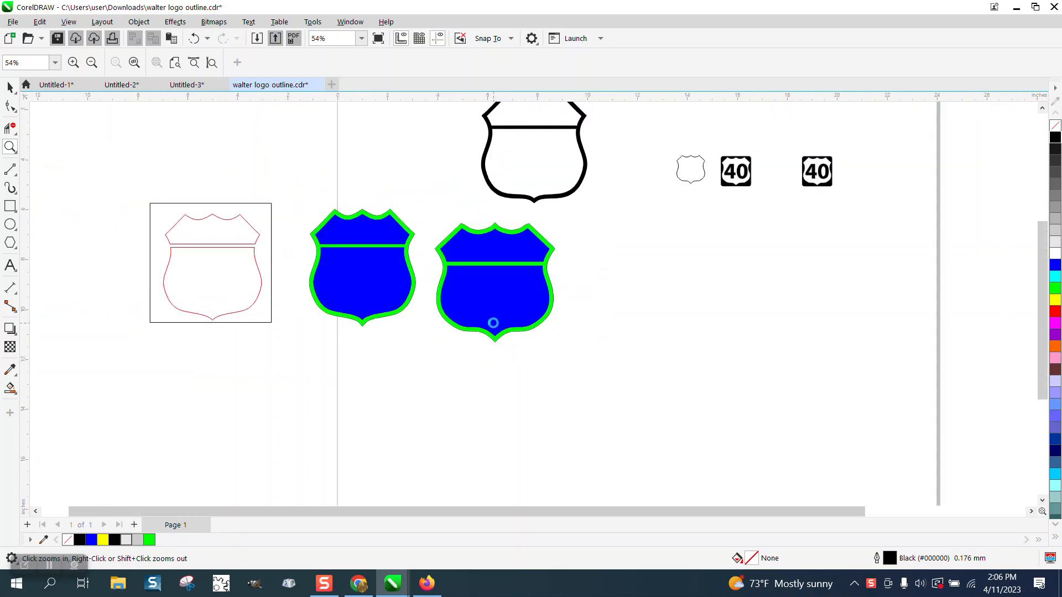
Step: Switch to Firefox and go back to the highway signs image results from before the black and white filter was applied
drag(684, 174, 823, 209)
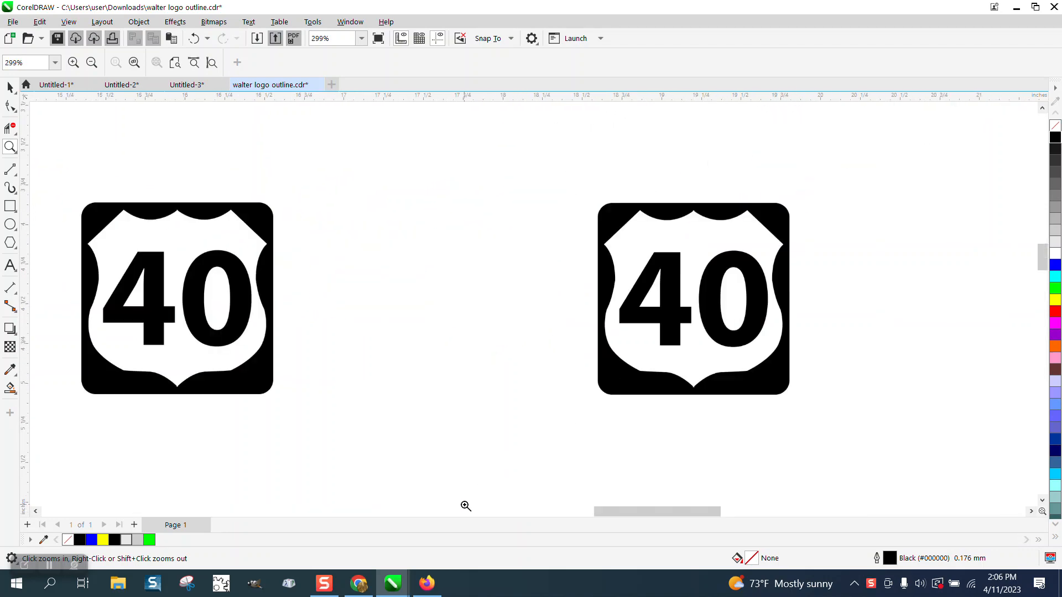
click(426, 582)
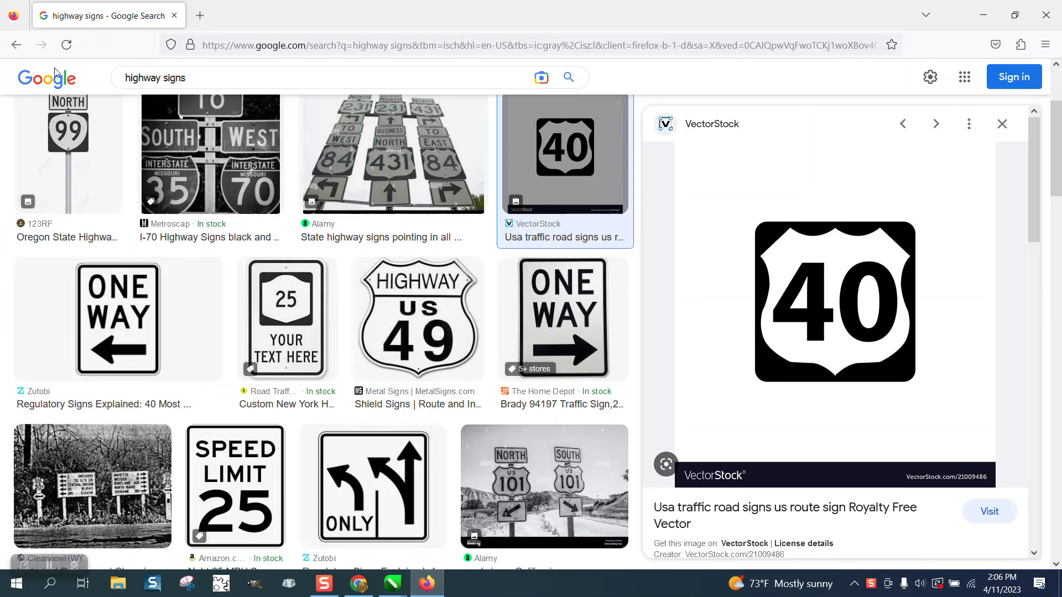
click(16, 44)
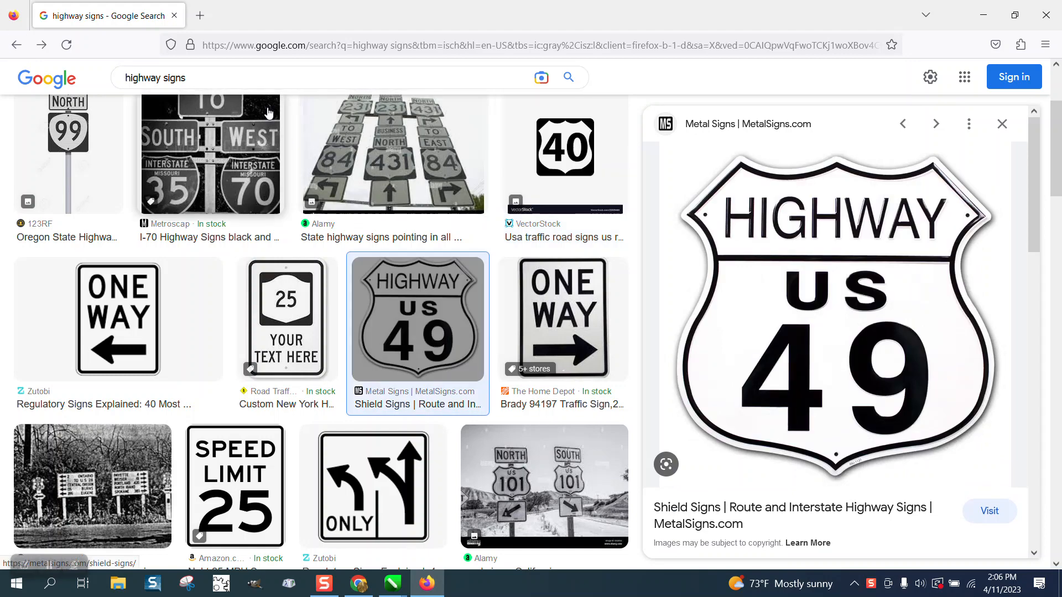
click(18, 49)
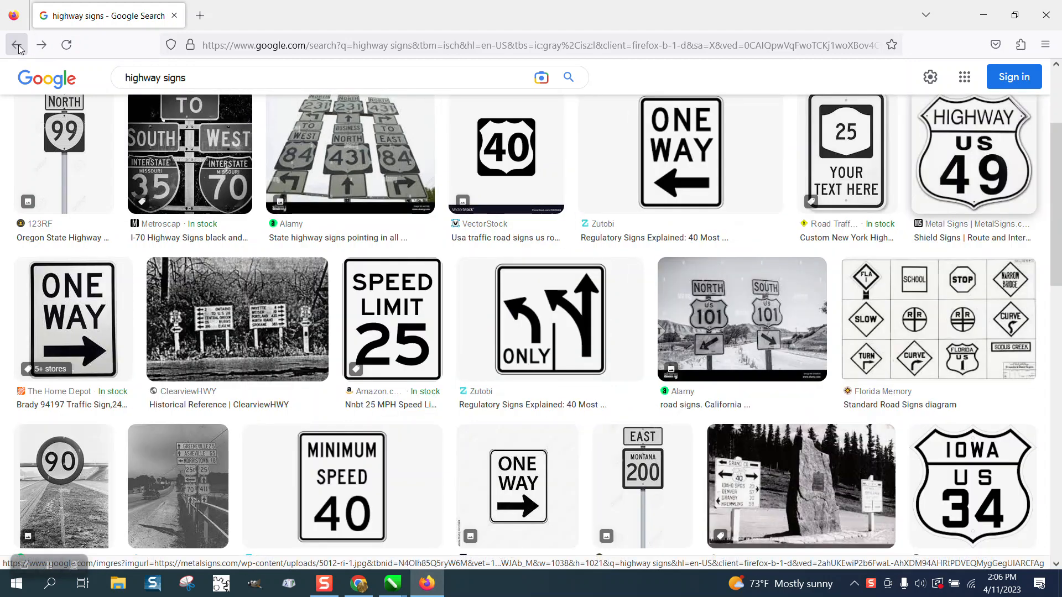
click(18, 49)
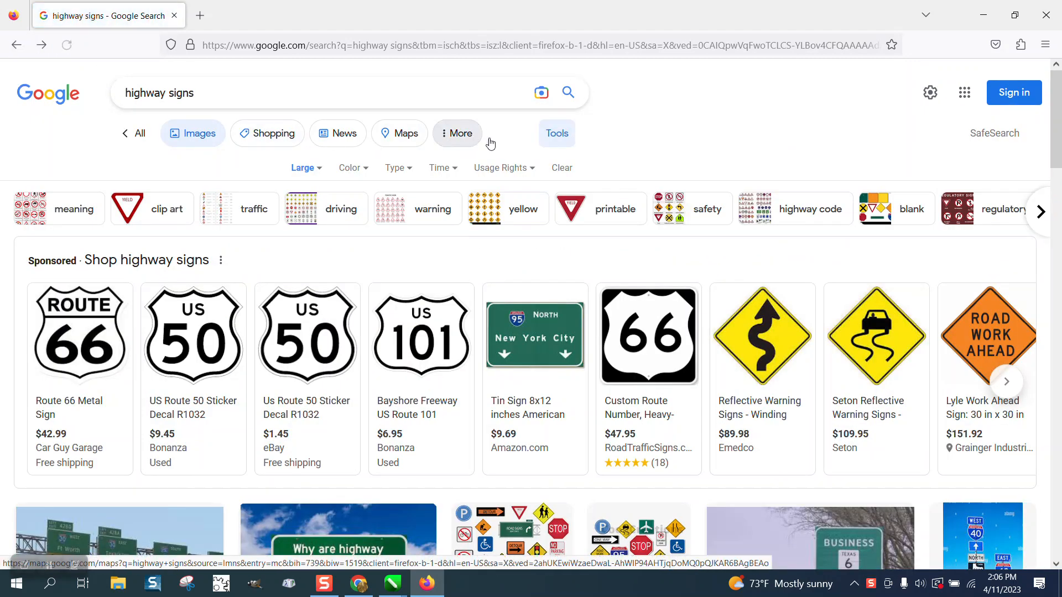
Step: Filter the highway signs image results to black and white, keeping the Large size filter
click(552, 134)
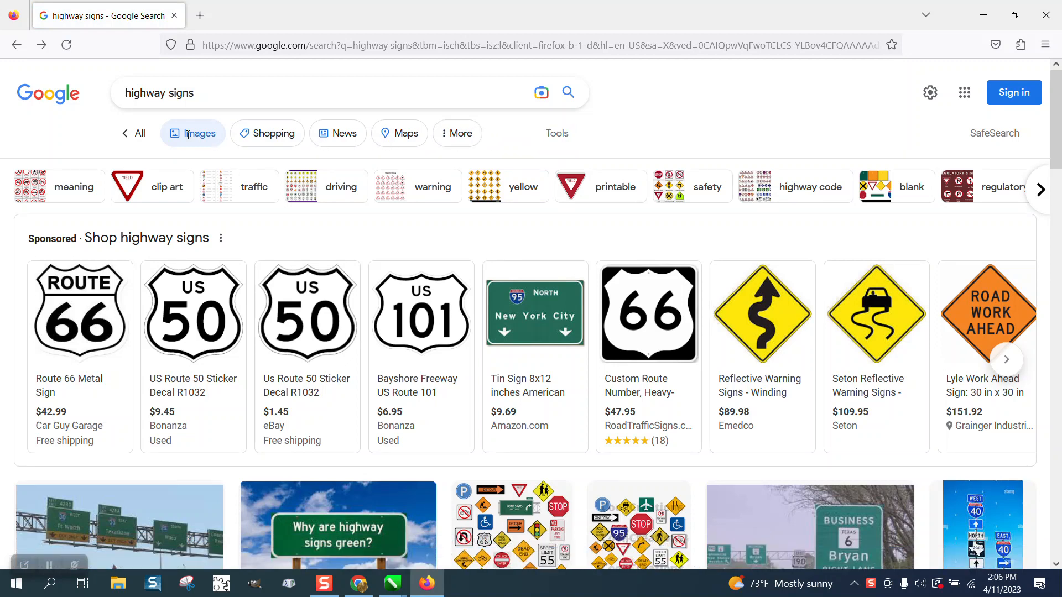
click(559, 134)
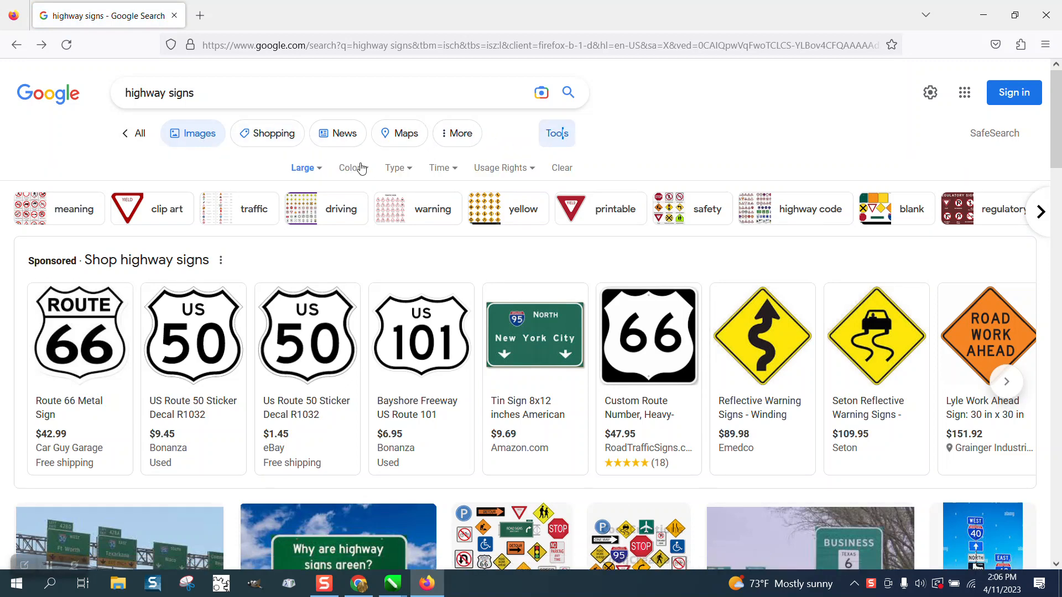
click(319, 169)
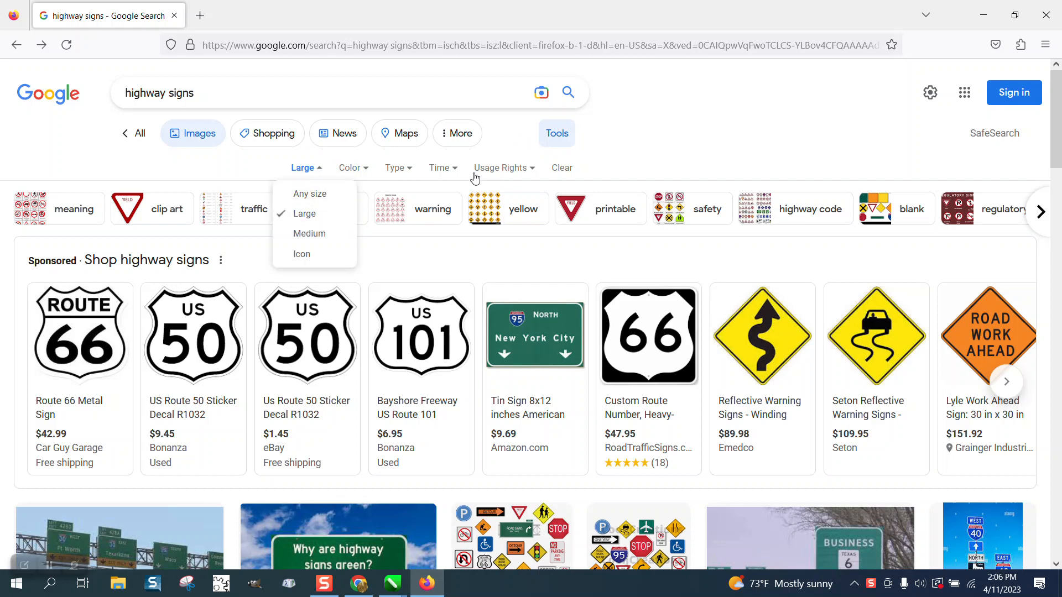
click(364, 178)
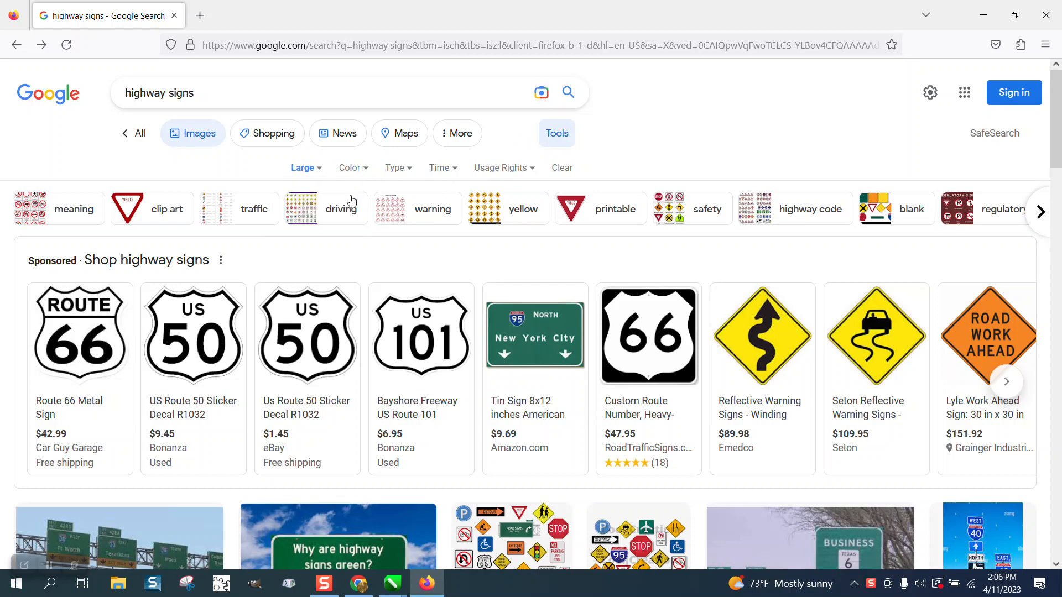
click(365, 170)
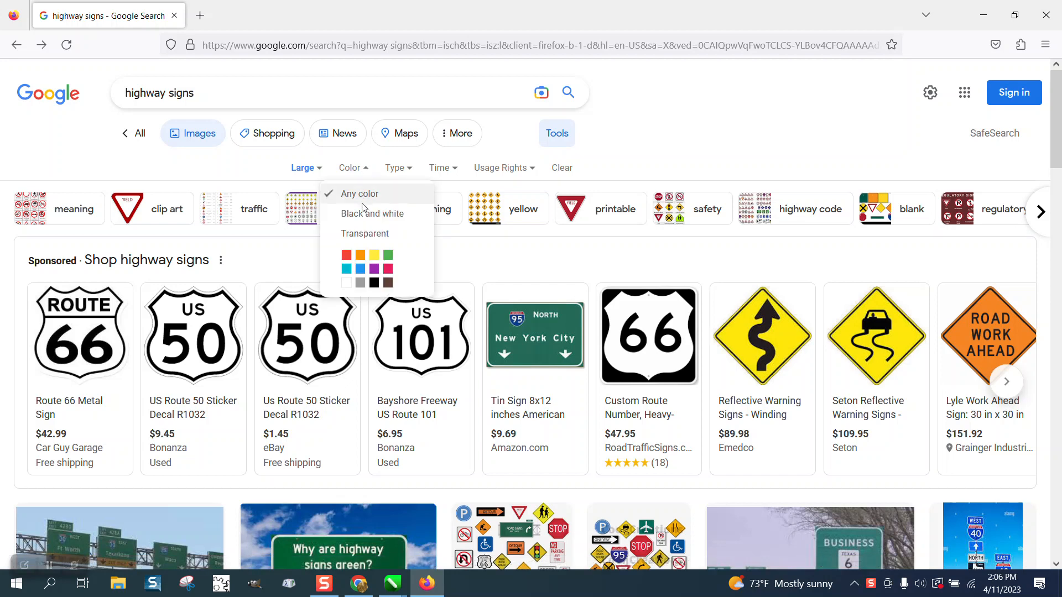
click(387, 214)
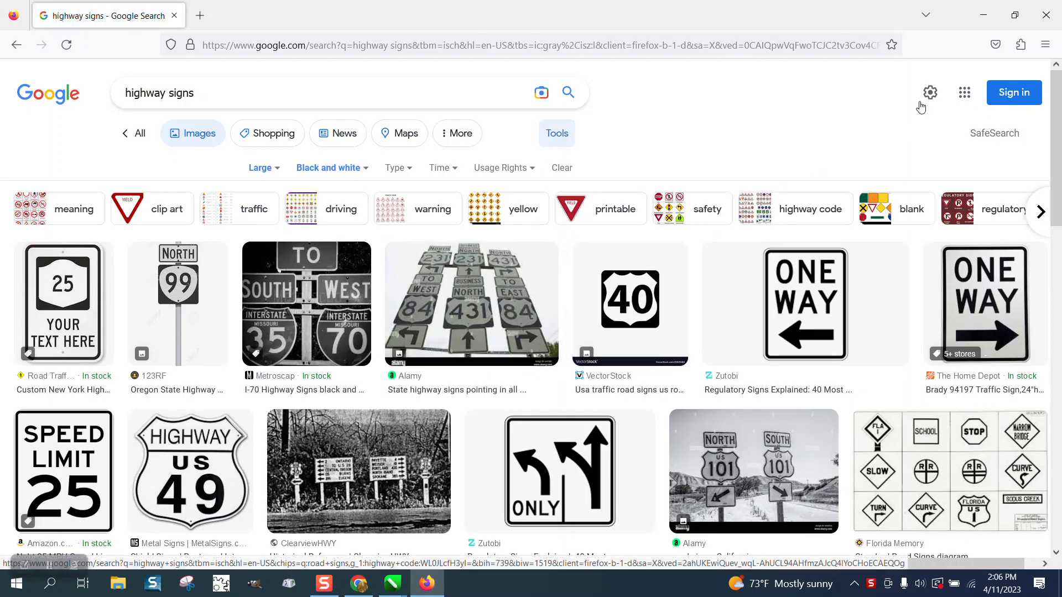
Step: Return to CorelDRAW and select the right-hand 40 sign bitmap
click(983, 15)
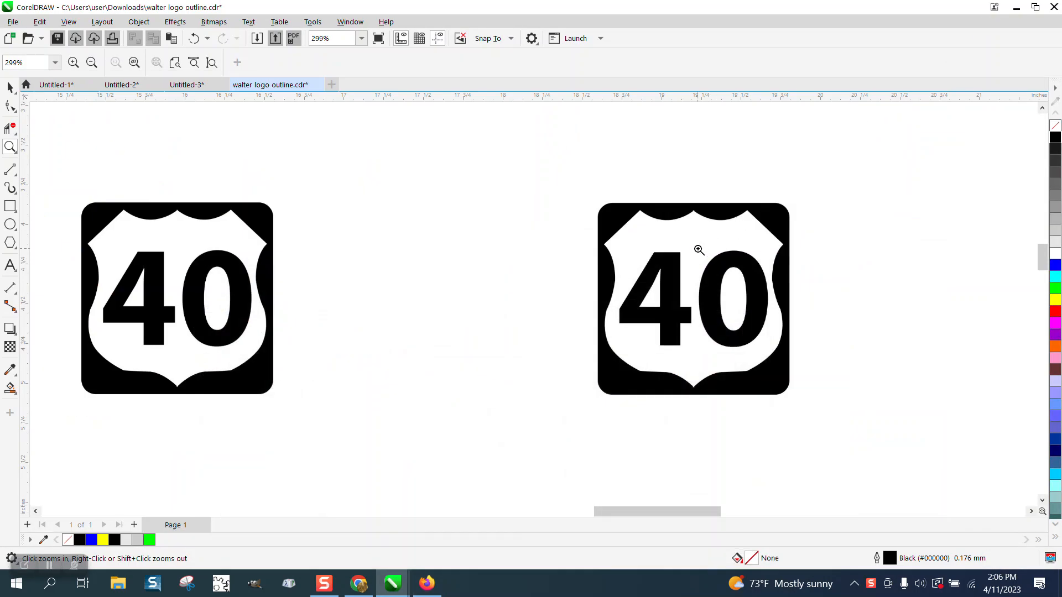
click(605, 295)
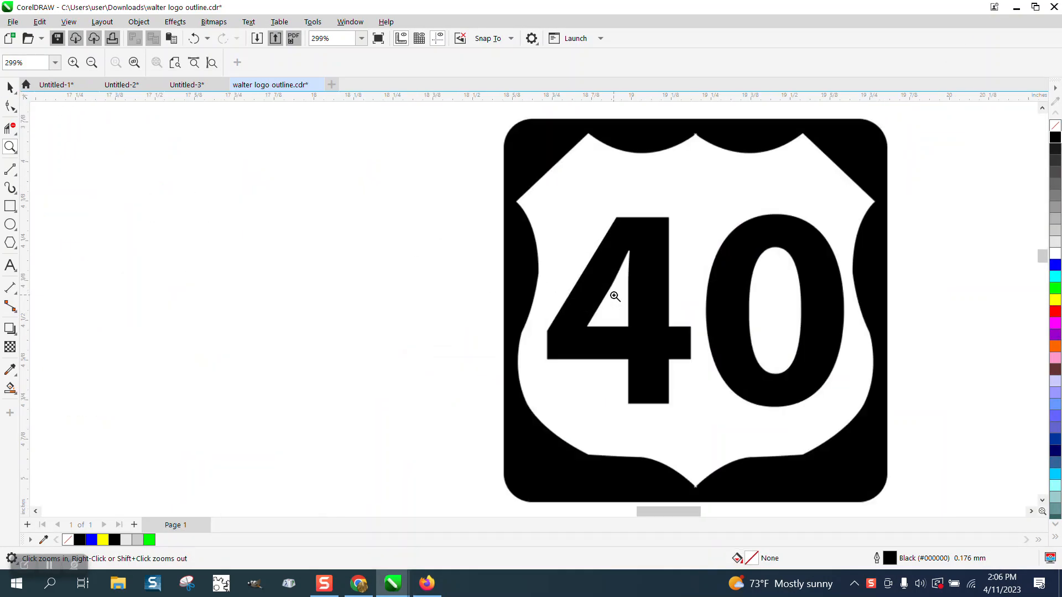
right_click(592, 297)
click(11, 88)
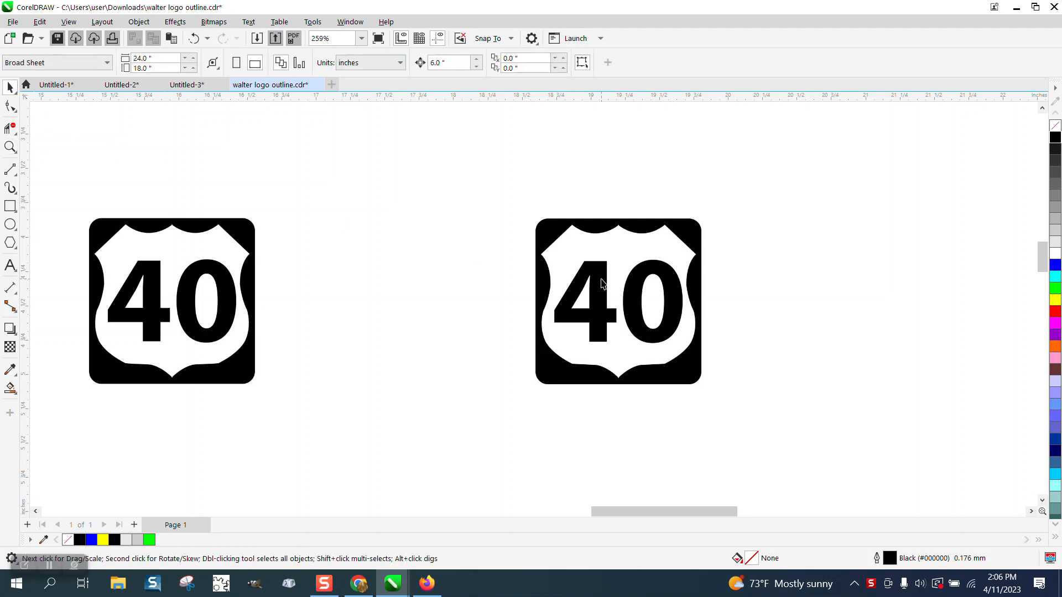
click(605, 284)
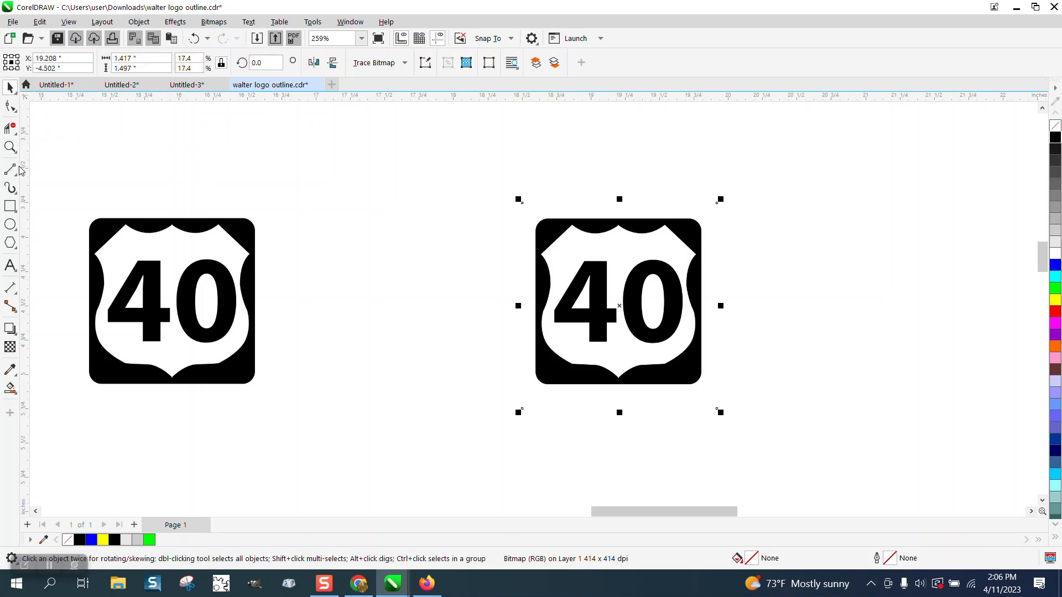
Step: Draw a yellow-filled rectangle about 2.9 by 2.0 inches over the right-hand sign and send it to the back of the page
drag(459, 184, 858, 463)
click(1055, 299)
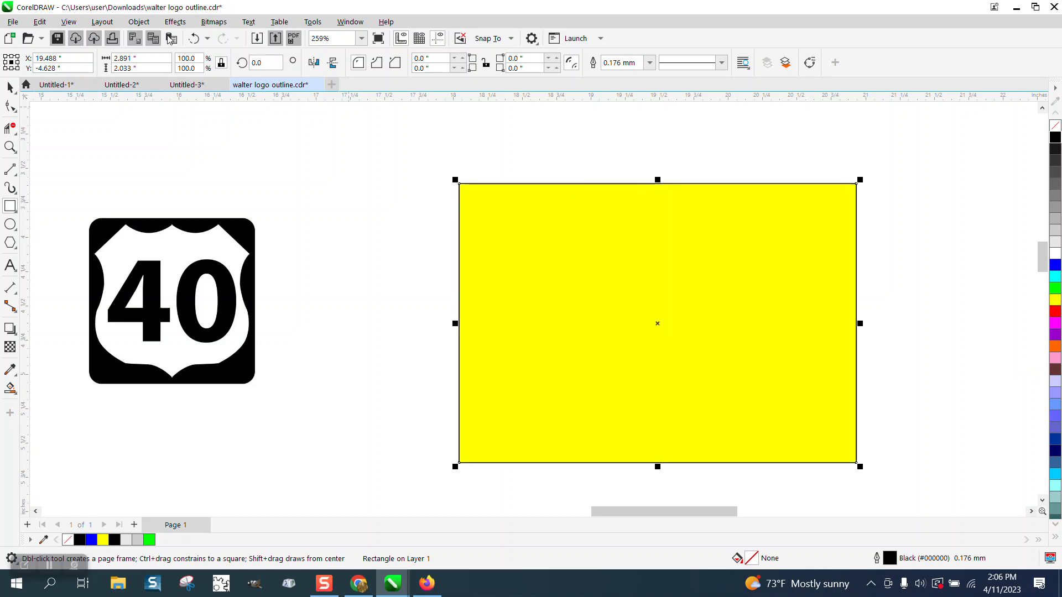
click(138, 22)
mouse_move(172, 228)
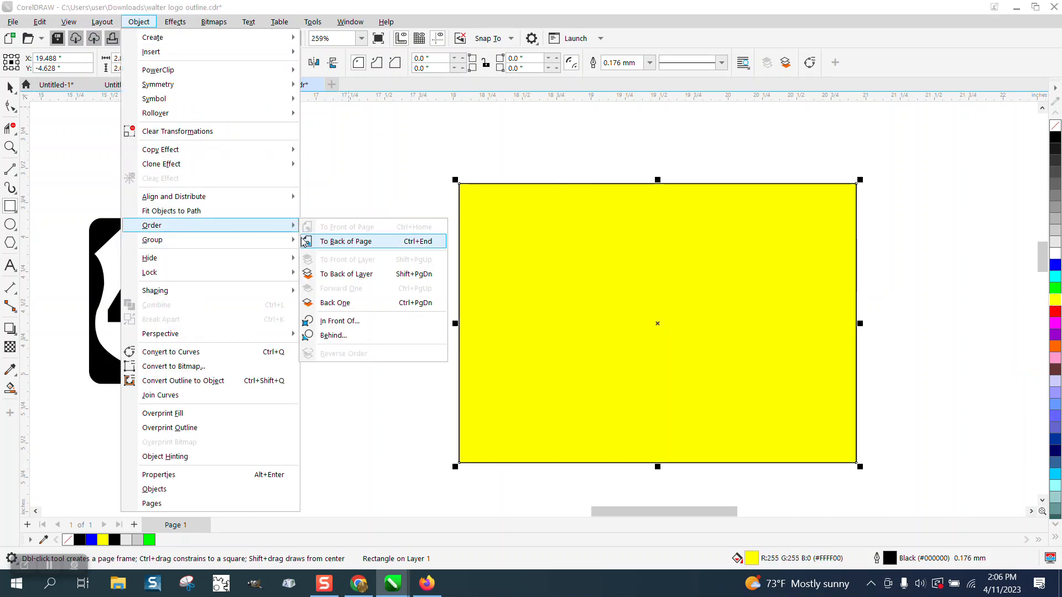
click(326, 243)
Step: Delete the yellow rectangle behind the right-hand sign
click(10, 87)
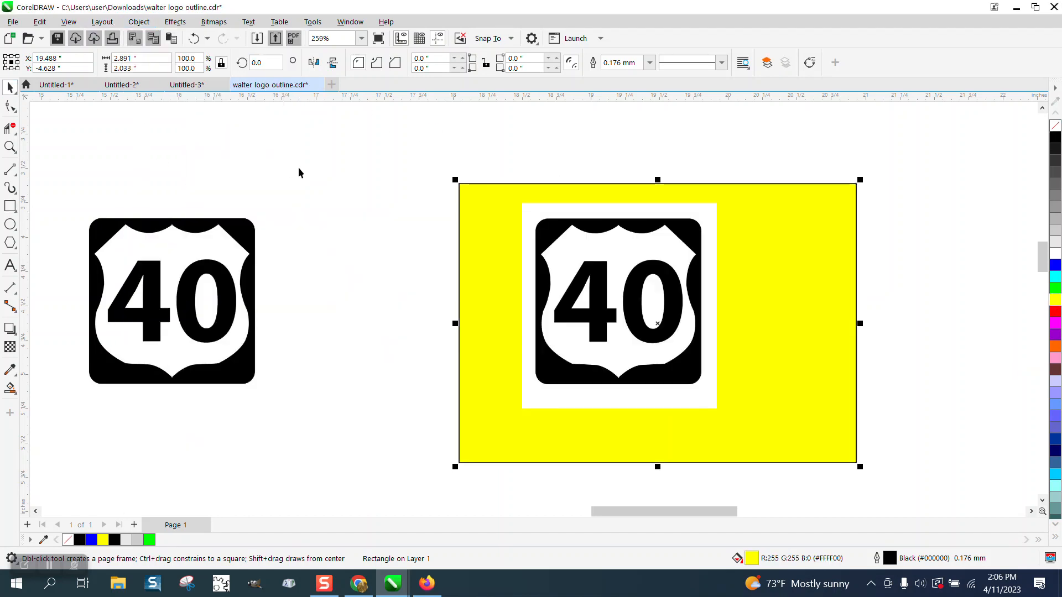
click(458, 212)
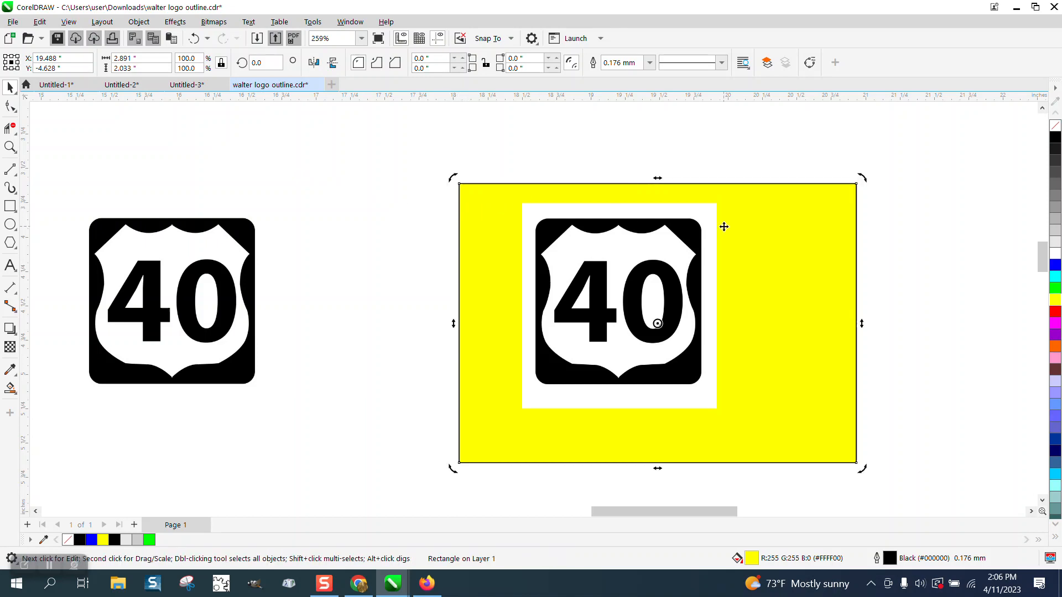
key(Delete)
Step: Move the right-hand sign bitmap closer to the other sign and trace it with Outline Trace using the Clipart image type
drag(702, 237, 594, 224)
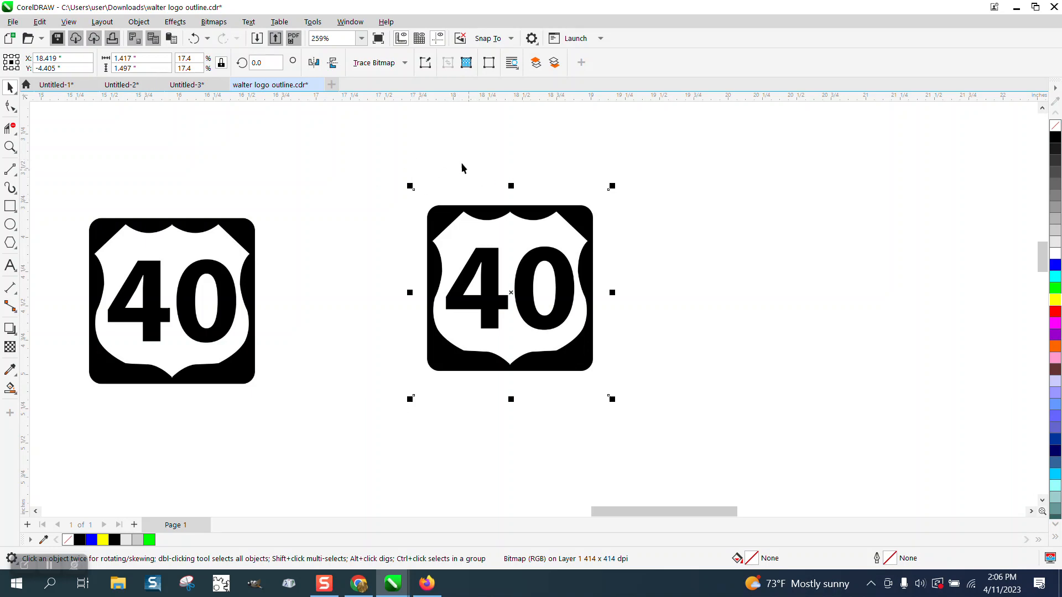
click(404, 63)
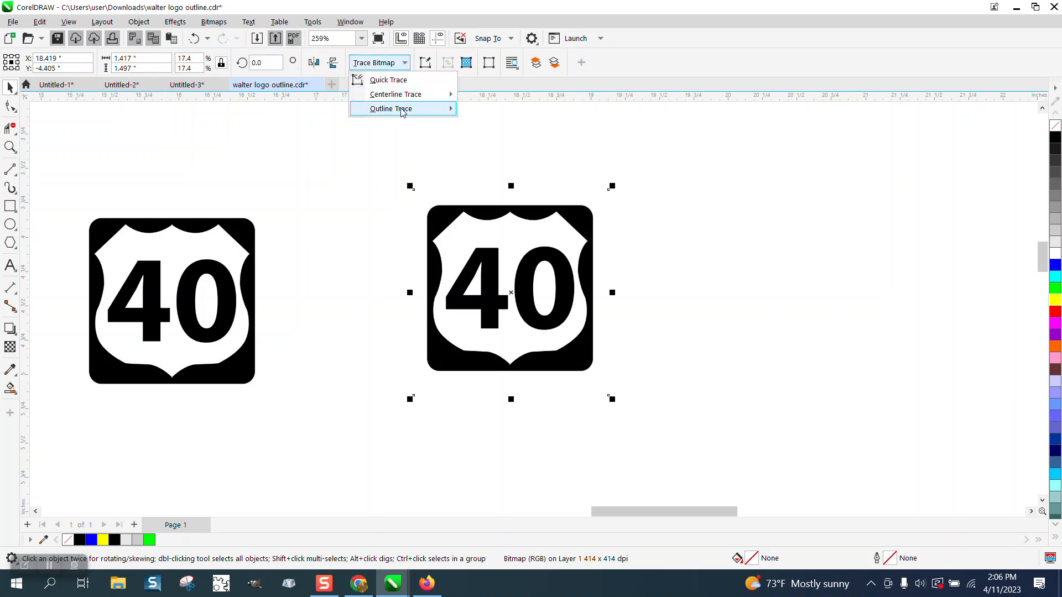
mouse_move(402, 110)
click(490, 153)
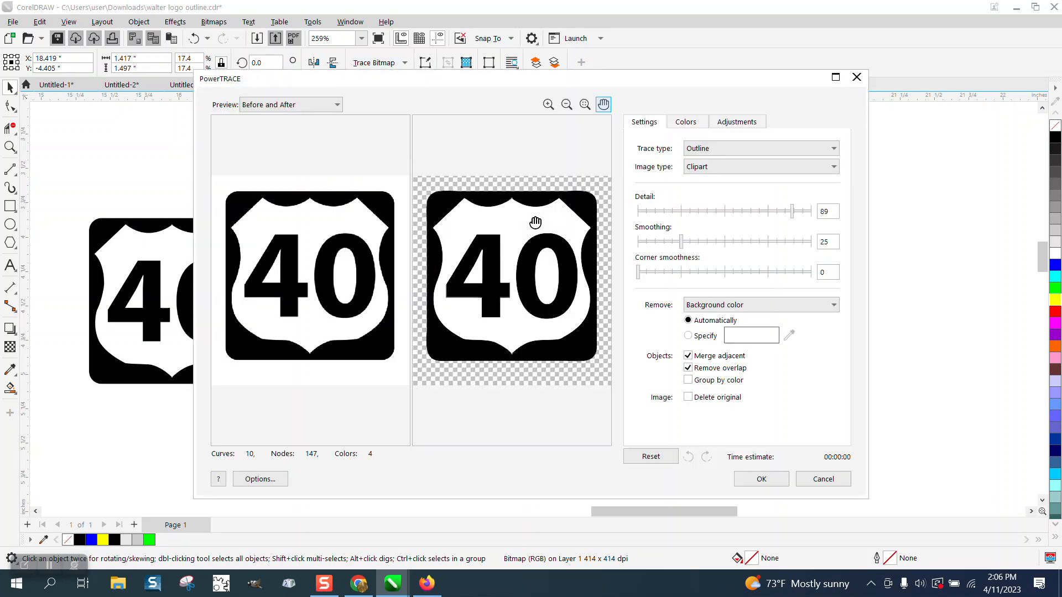
click(758, 478)
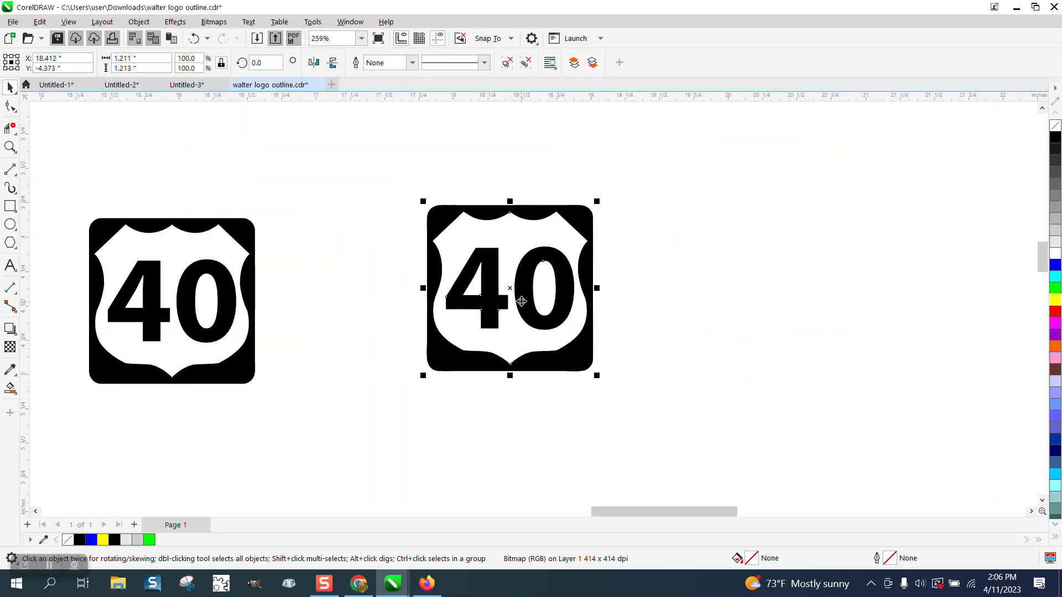
Step: Move the traced sign to the right of its bitmap and replace its fills with a black outline
drag(517, 289, 700, 297)
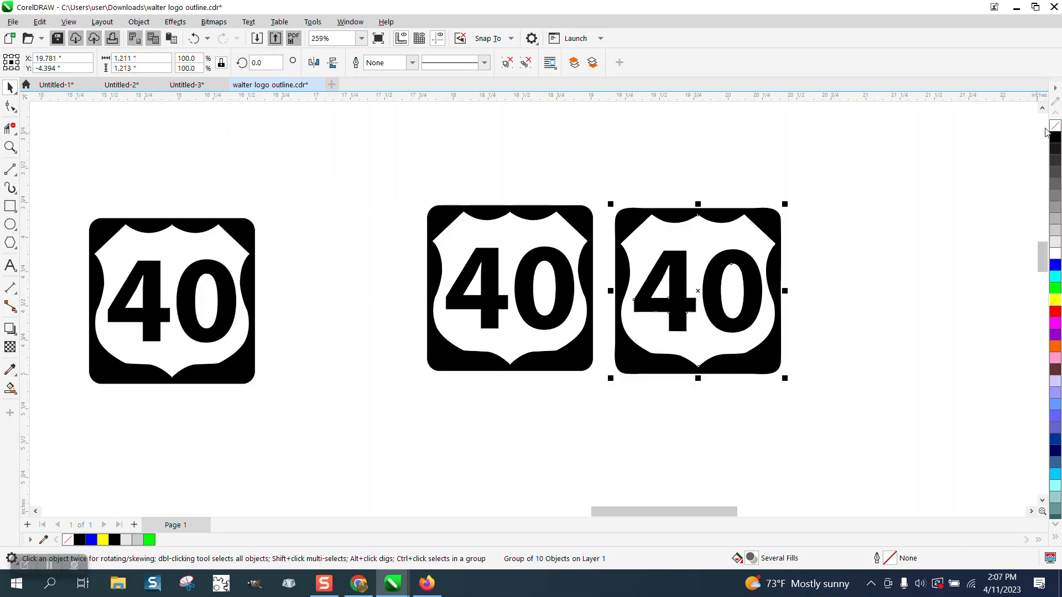
click(1054, 126)
right_click(1055, 138)
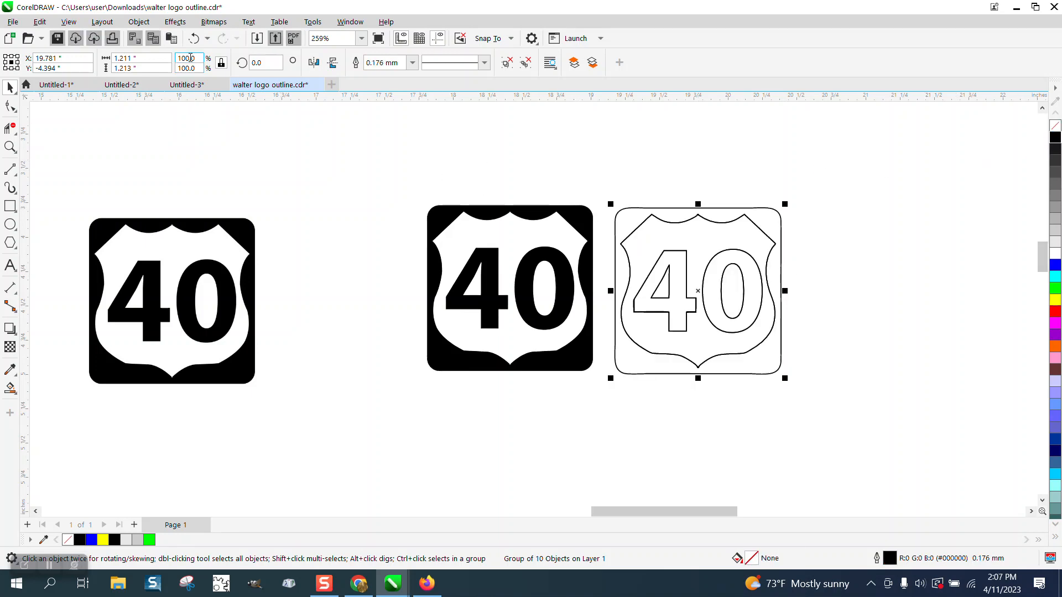
Step: Ungroup the traced sign and delete every outline piece of the digit 4
click(139, 22)
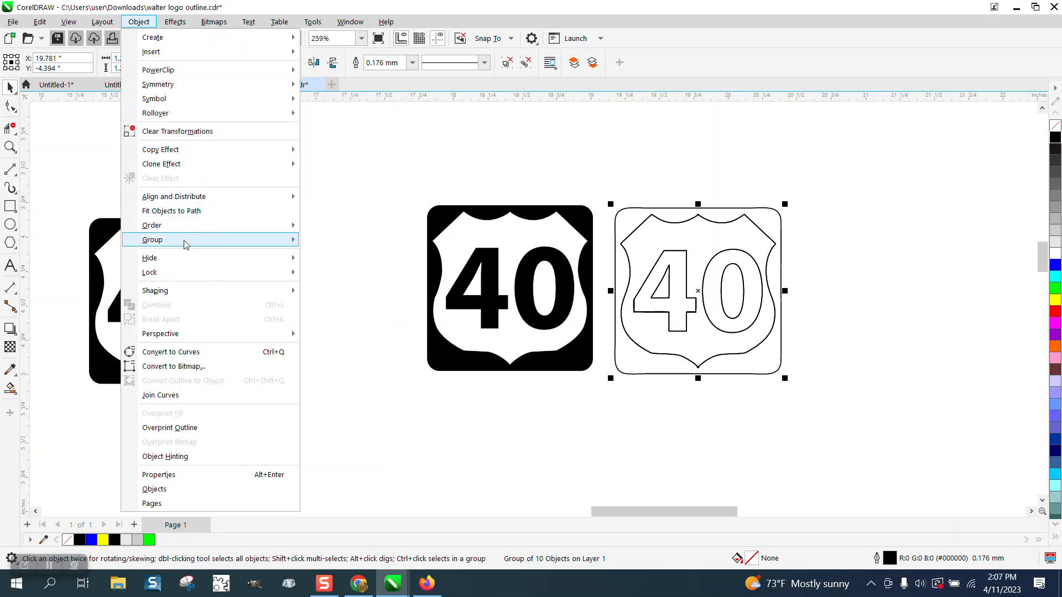
mouse_move(184, 241)
click(339, 270)
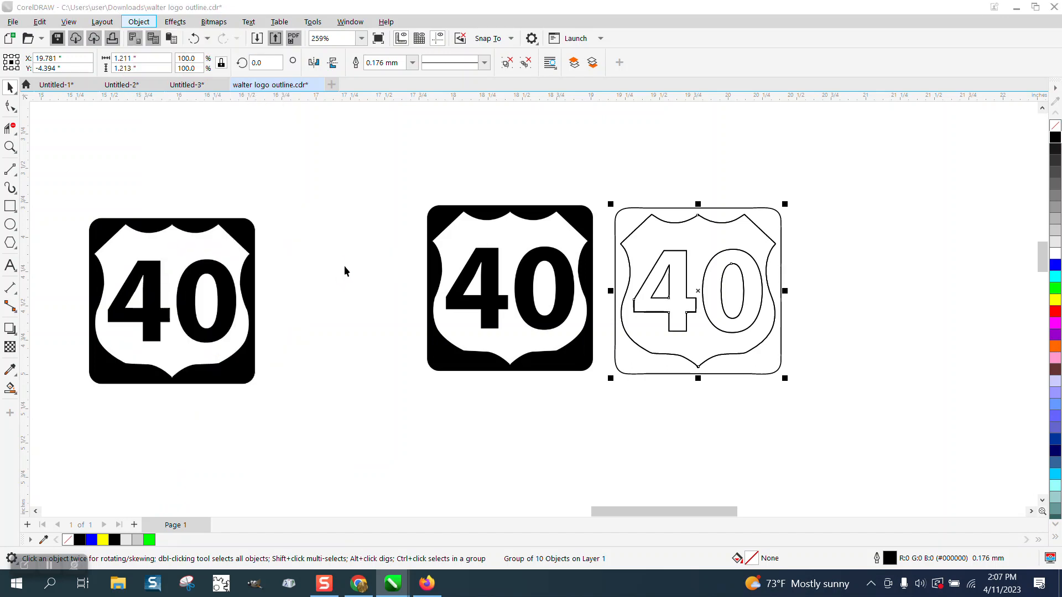
click(679, 256)
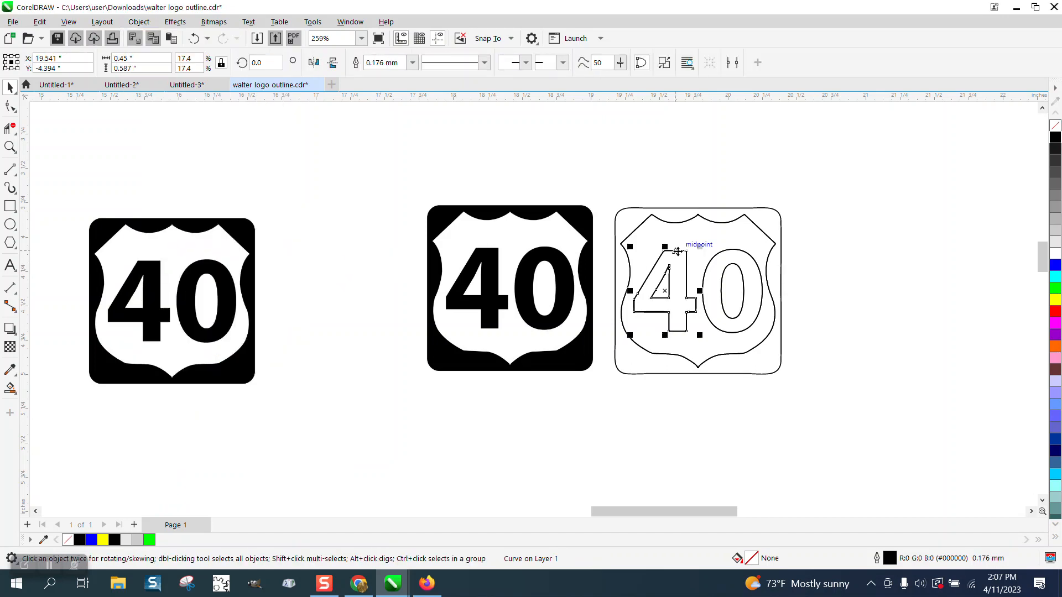
click(689, 256)
click(675, 254)
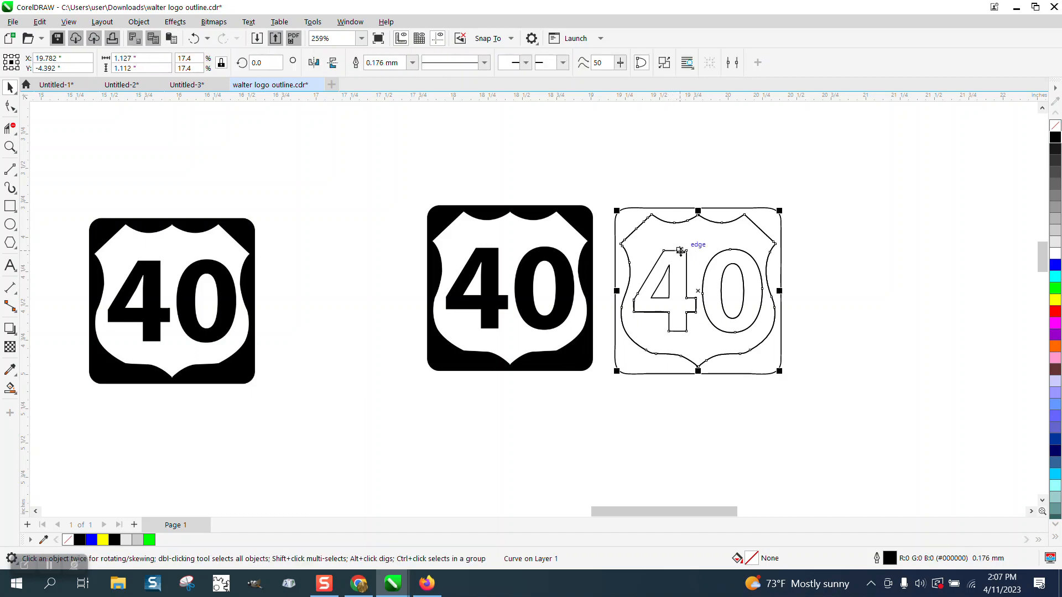
key(Delete)
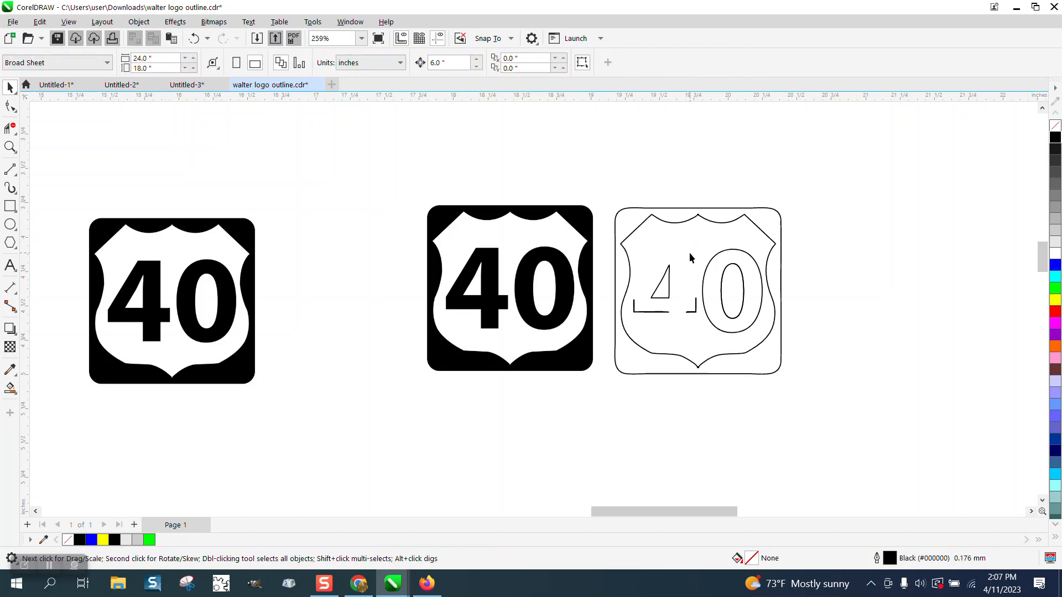
click(669, 272)
key(Delete)
click(694, 314)
key(Delete)
click(658, 311)
key(Delete)
Step: Delete the outer and inner outlines of the digit 0 from the traced sign
click(733, 333)
key(Delete)
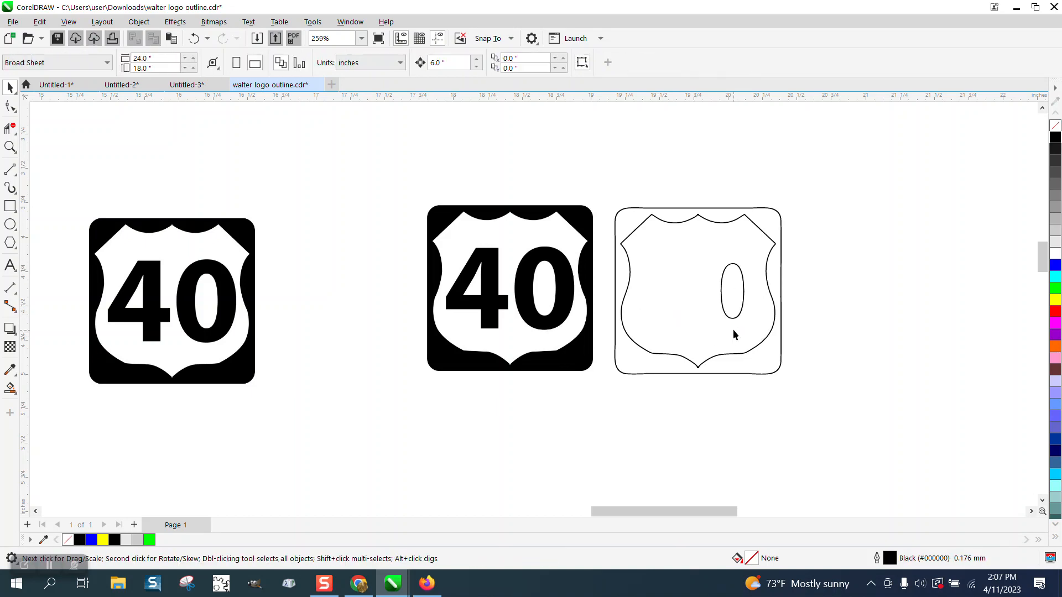
click(735, 324)
key(Delete)
Step: Try to delete the rounded border around the traced shield, and undo the deletion
click(782, 332)
key(Delete)
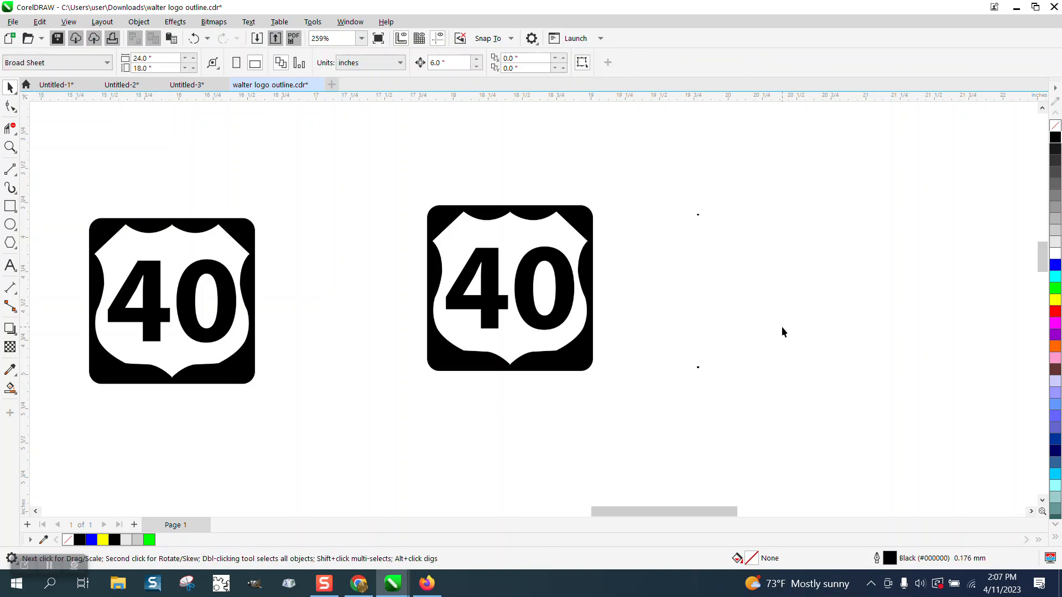
click(194, 38)
Step: Break the border and shield curve apart and delete the outer rounded border, leaving the shield outline
click(139, 21)
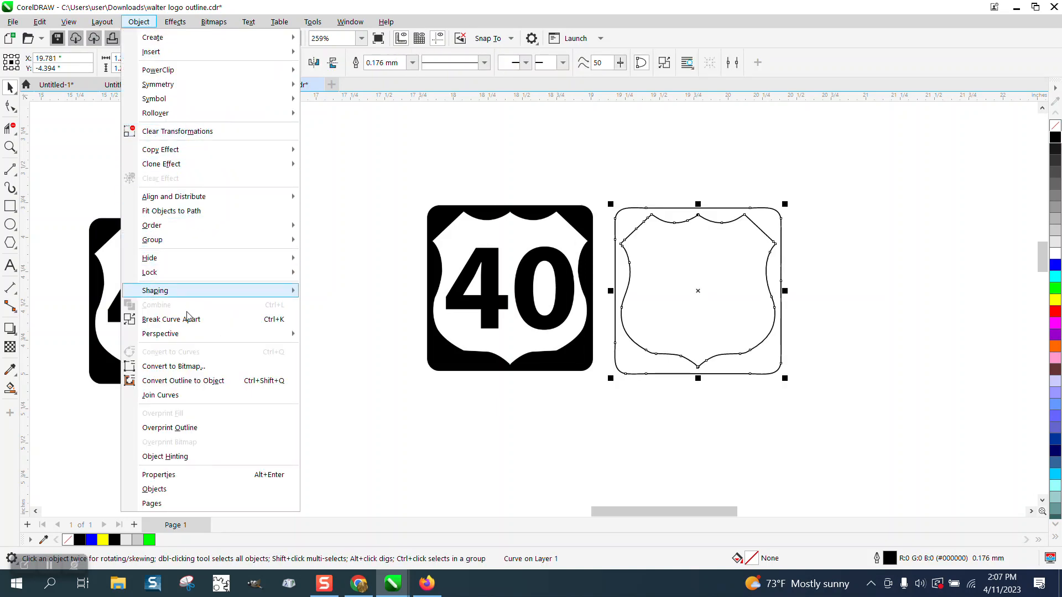
click(172, 319)
click(515, 198)
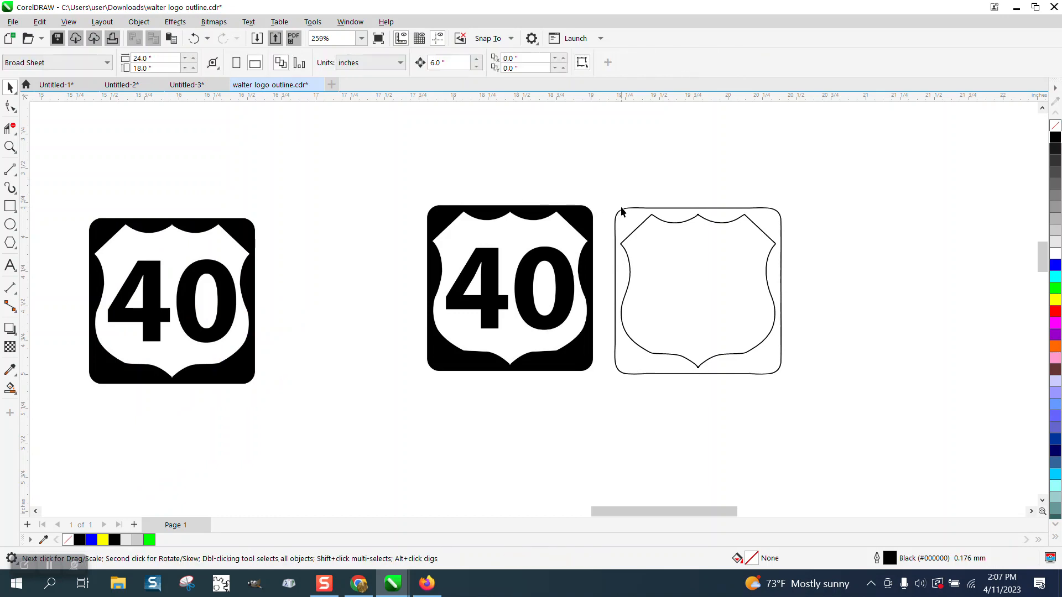
click(624, 210)
key(Delete)
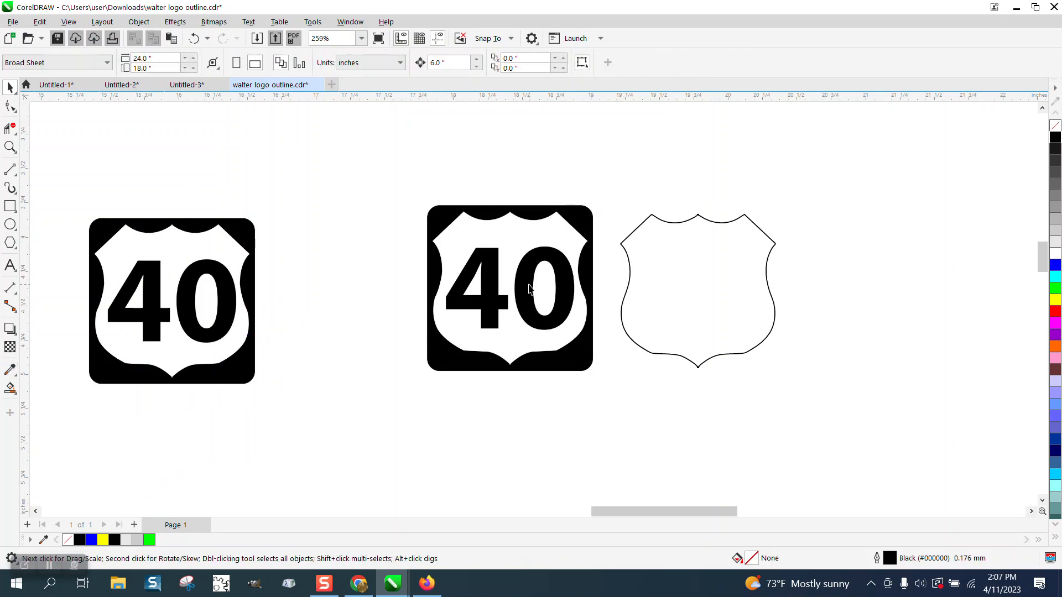
Step: Fill the inside of the traced shield outline with green using Smart Fill to make a new closed shape
click(10, 146)
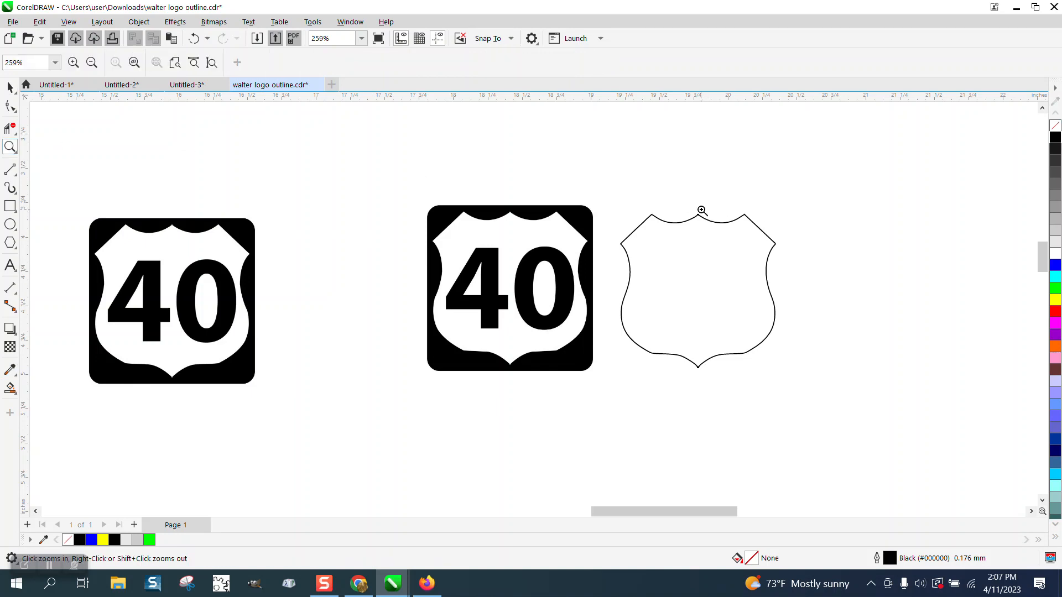
drag(684, 208, 704, 222)
right_click(564, 163)
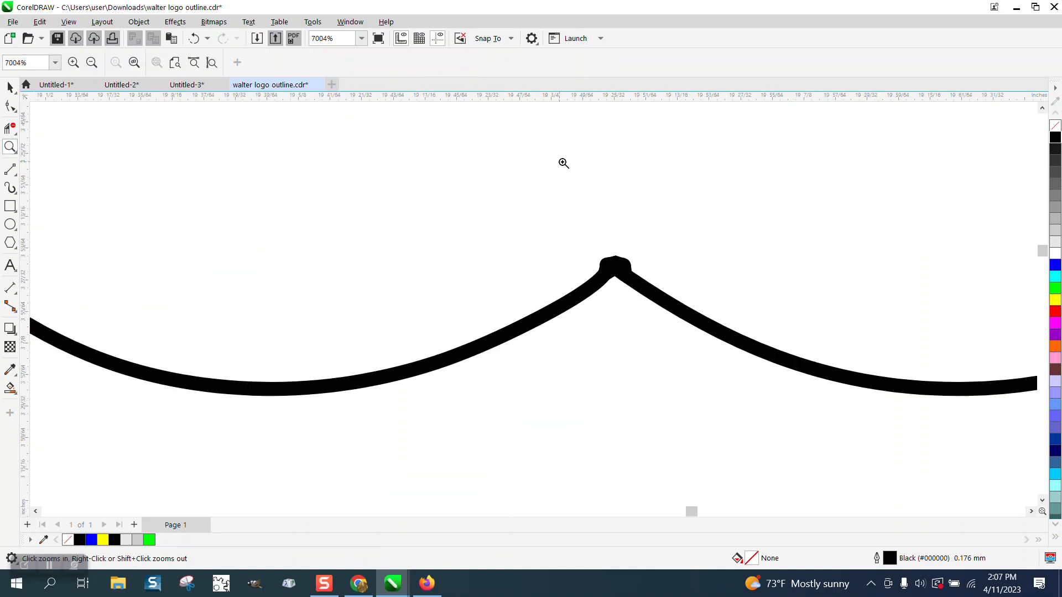
right_click(575, 160)
right_click(569, 164)
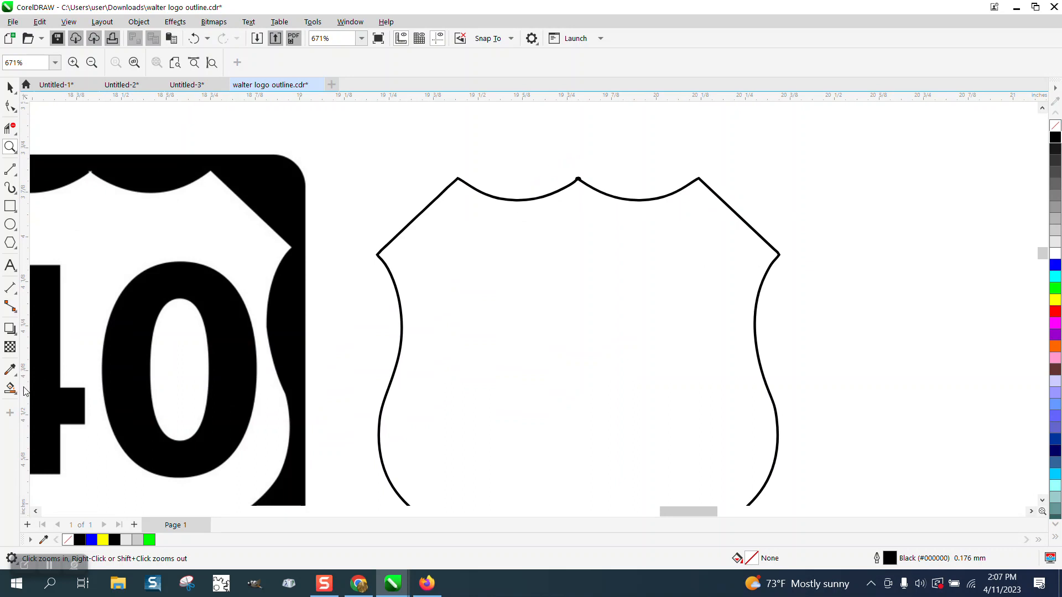
click(10, 388)
click(464, 364)
scroll(250, 262, down, 3)
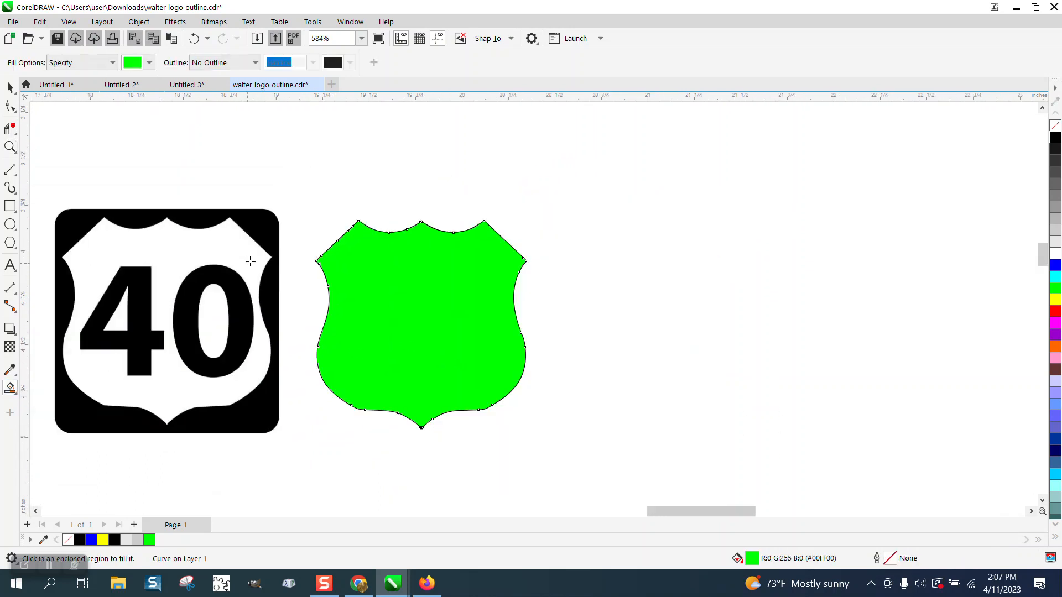
Step: Move the green shield copy beside the traced outline, remove its fill and give it a black outline
click(10, 87)
drag(424, 292, 671, 301)
click(1055, 126)
right_click(1055, 138)
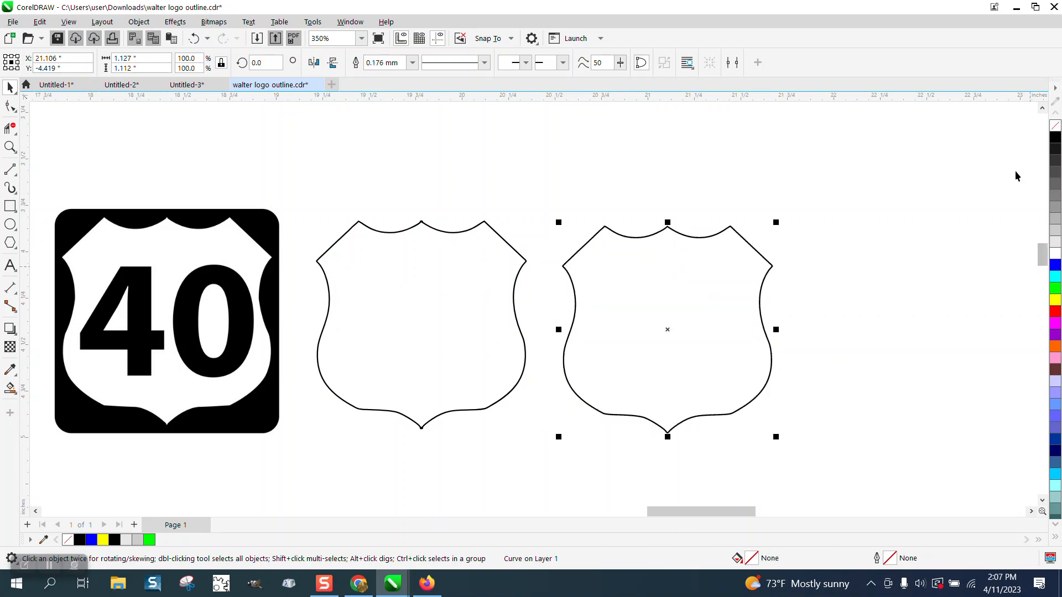
Step: Center the new shield outline on the page and enlarge it proportionally to about 4.66 inches wide
scroll(528, 254, down, 6)
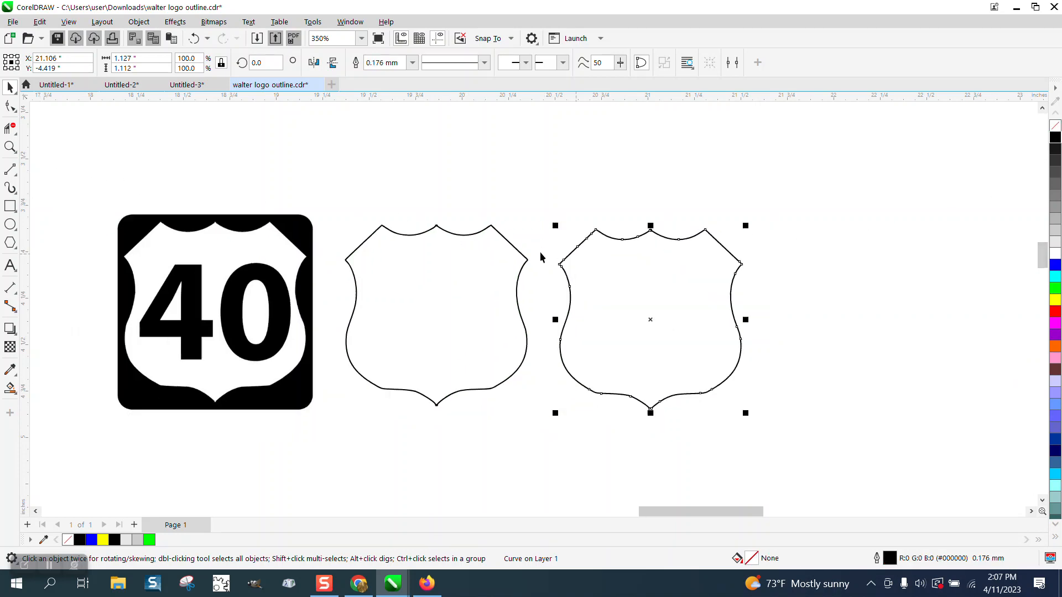
scroll(618, 258, down, 2)
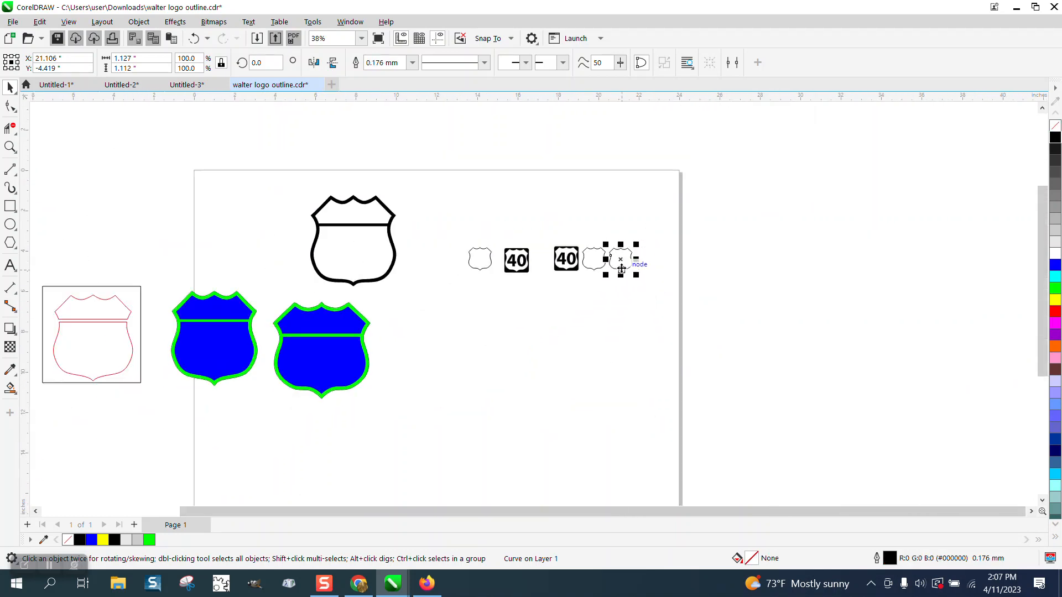
key(p)
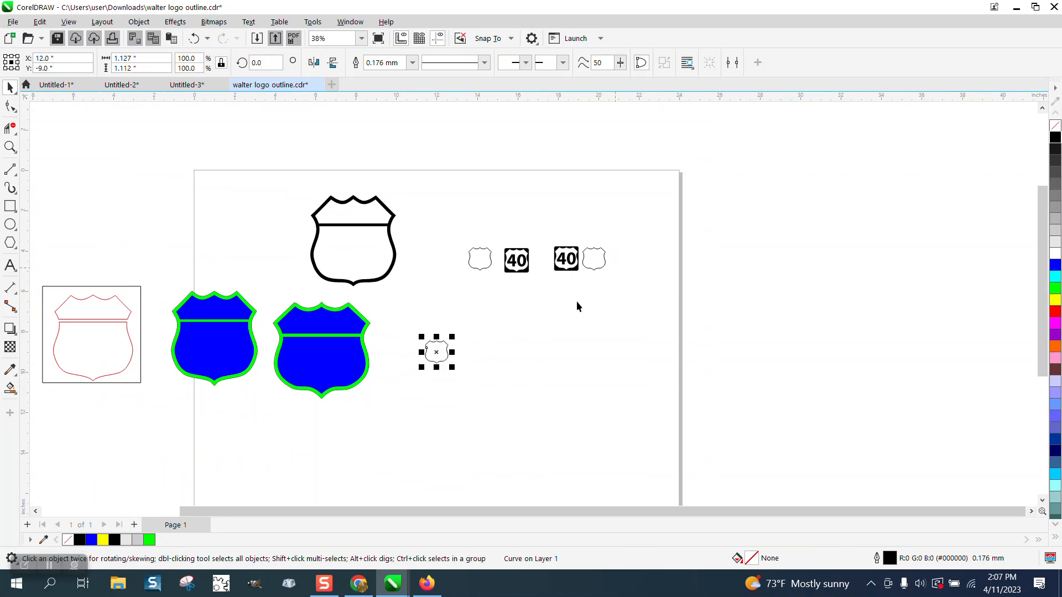
drag(454, 337, 530, 271)
key(p)
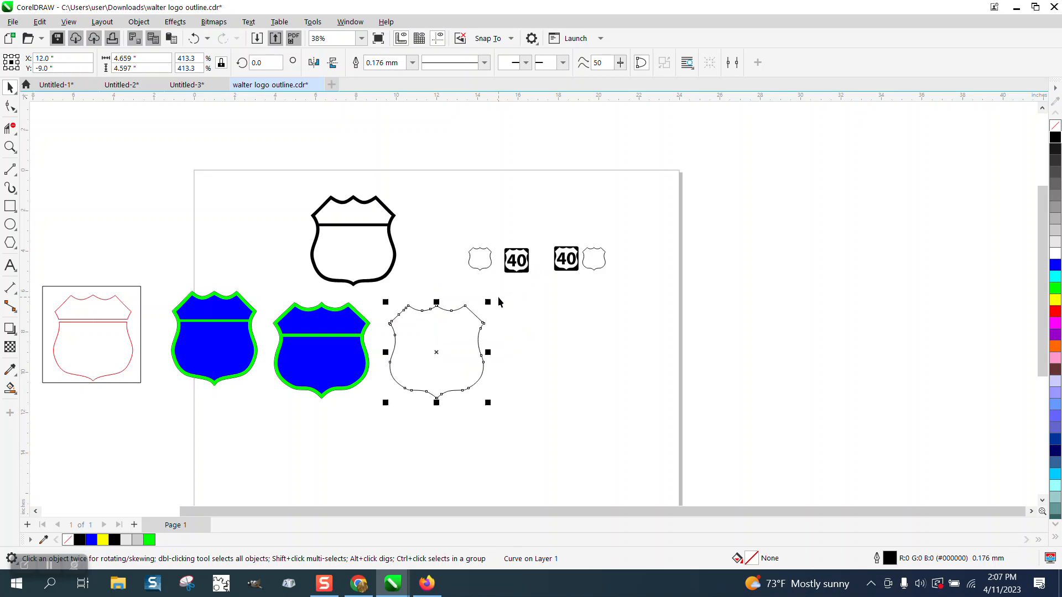
Step: Draw a vertical line about 5.77 inches tall and center it on the page through the shield outline
click(10, 147)
drag(355, 297, 578, 431)
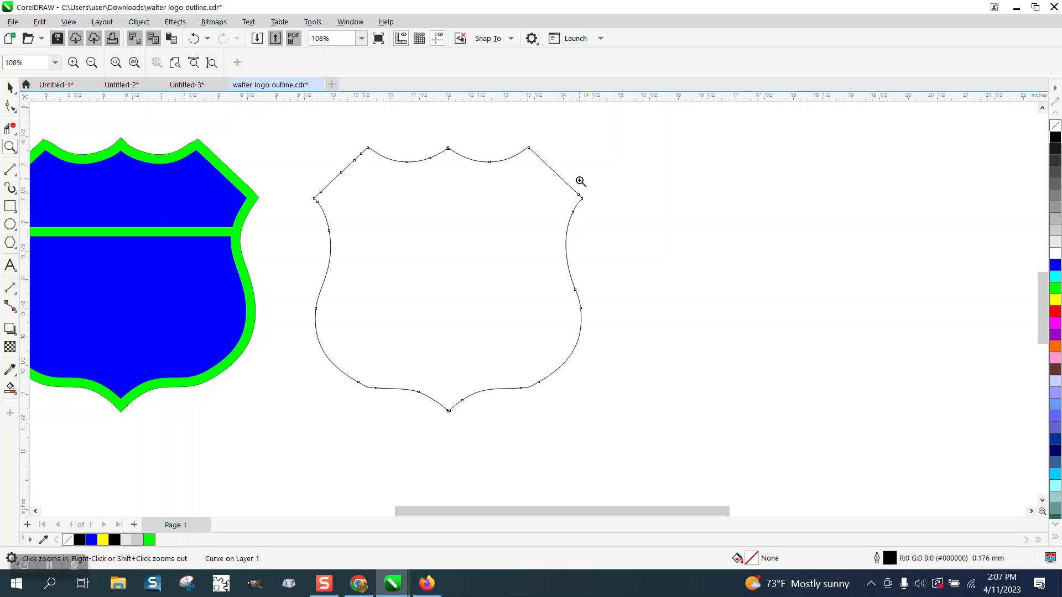
click(10, 169)
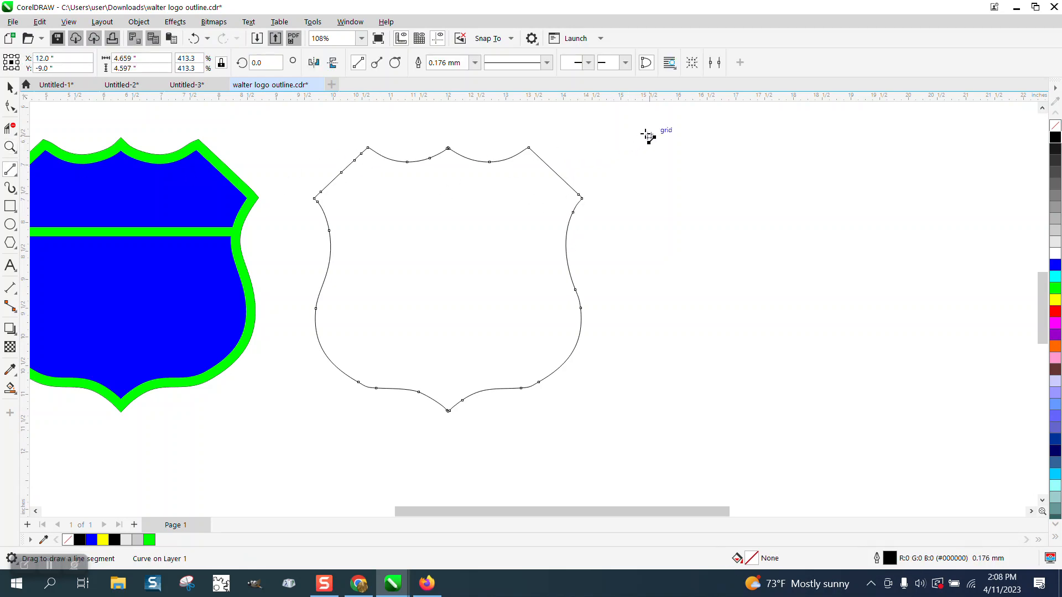
drag(662, 157, 664, 488)
key(p)
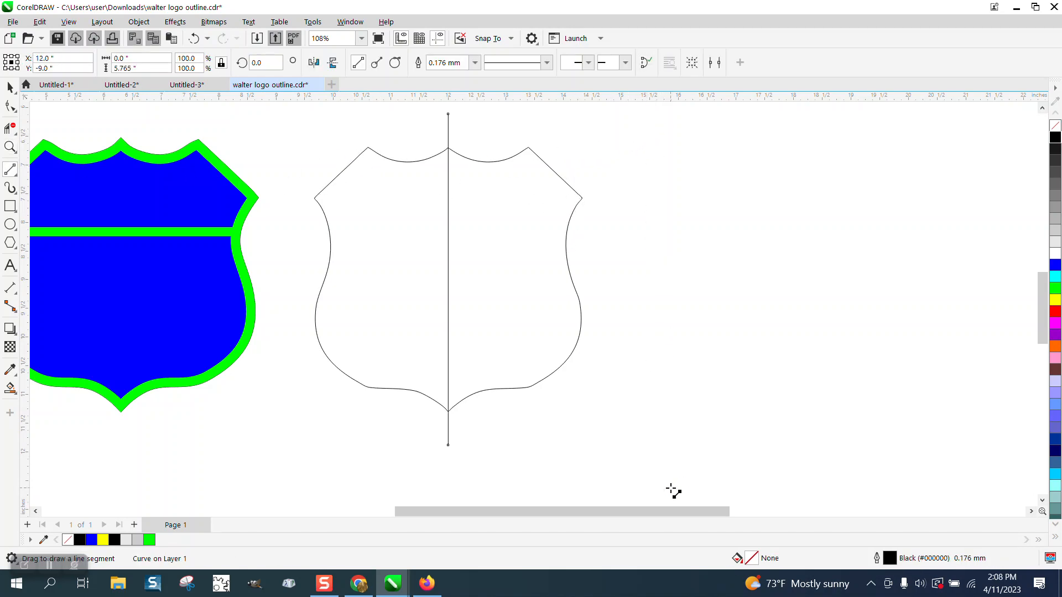
Step: Delete the shield segments left of the vertical line and select the remaining half for node editing
click(10, 129)
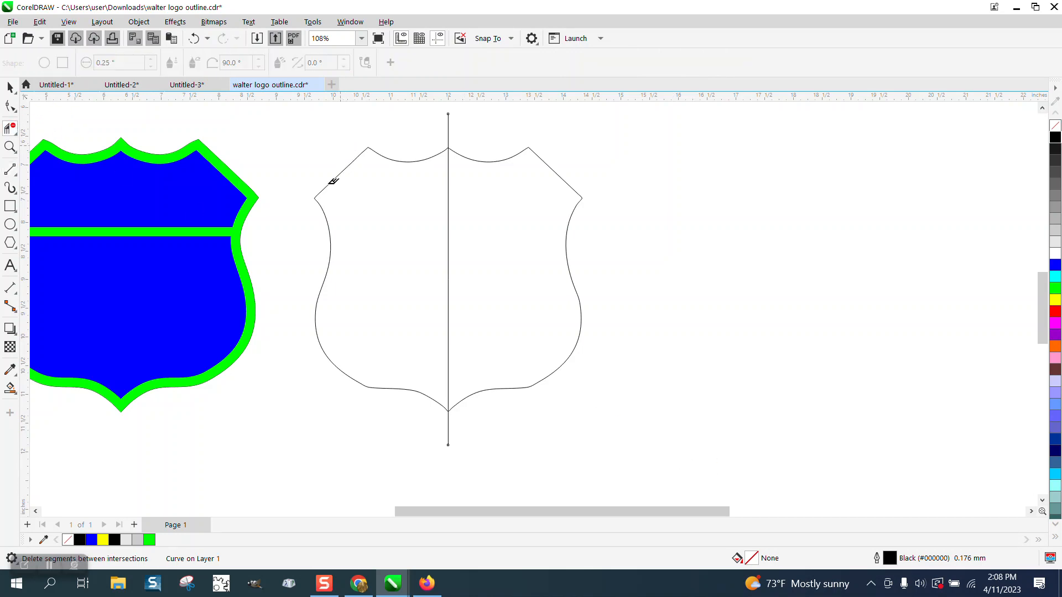
drag(339, 146, 430, 392)
click(10, 106)
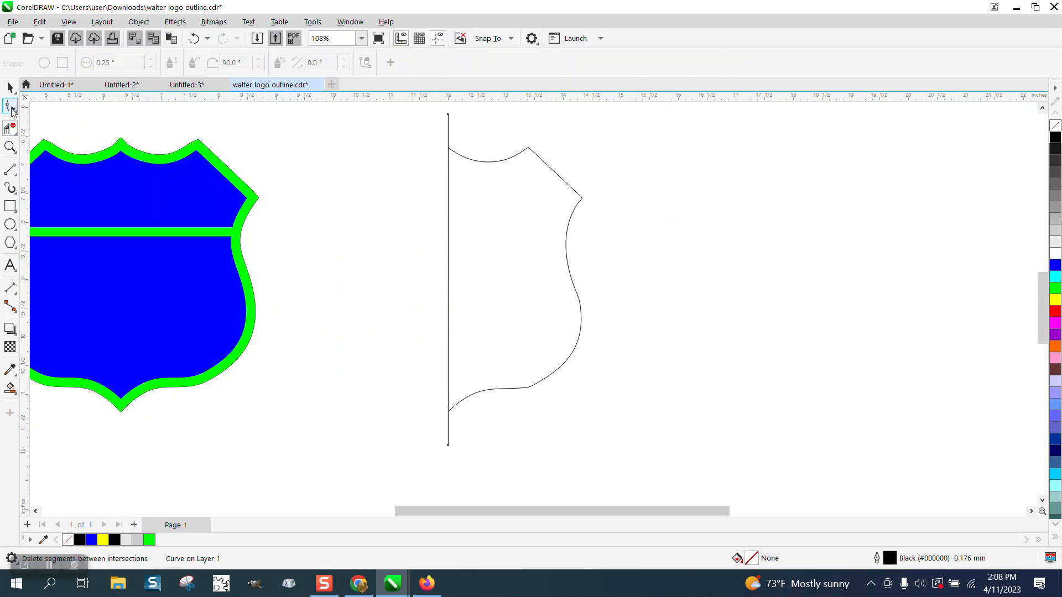
click(530, 386)
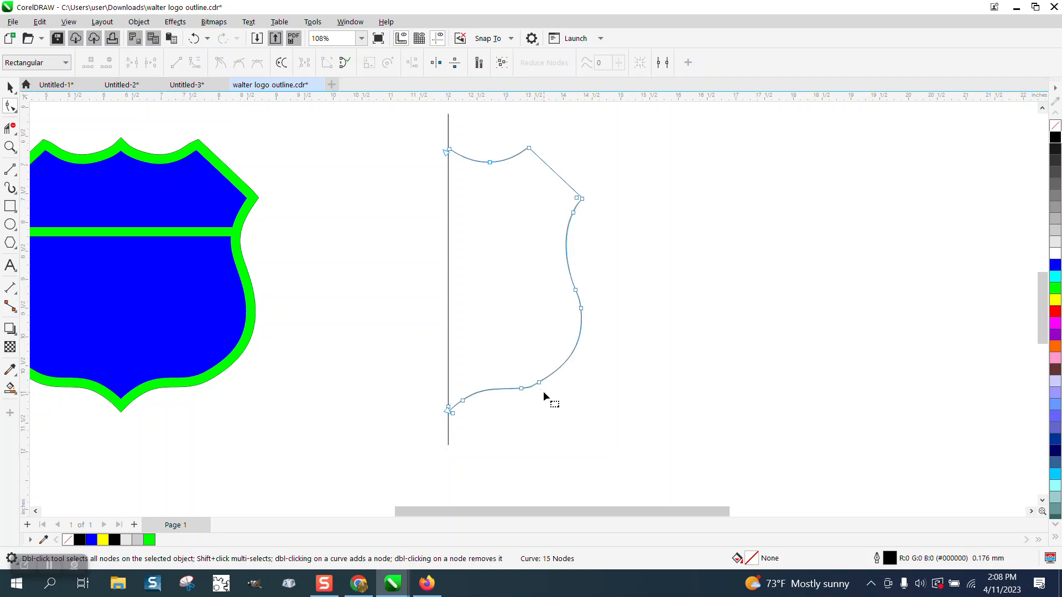
Step: Delete the two surplus nodes at the bottom point of the half shield, where it meets the center line
click(10, 147)
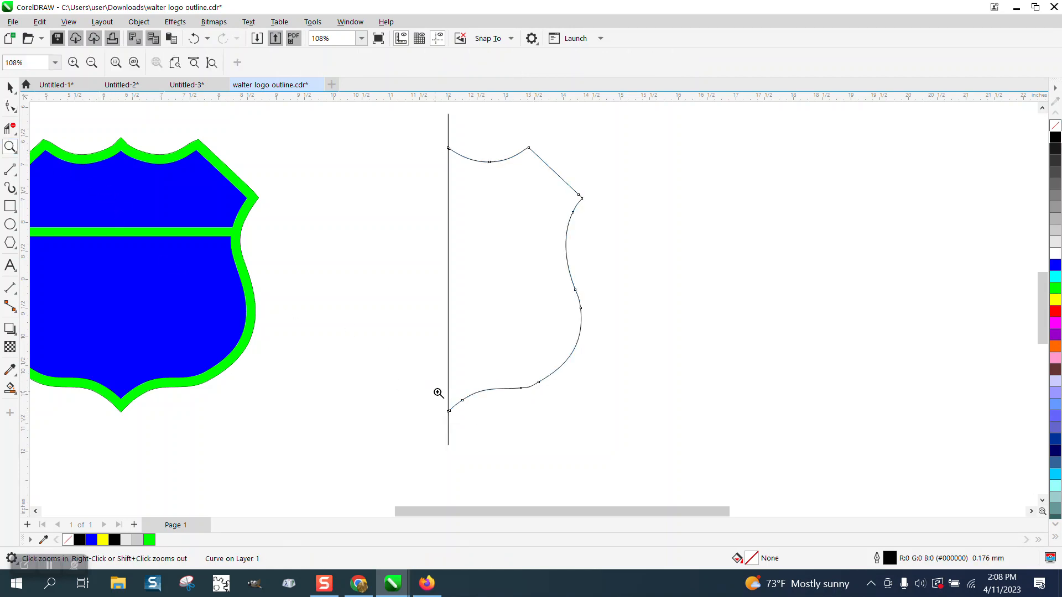
drag(438, 393, 538, 440)
click(10, 106)
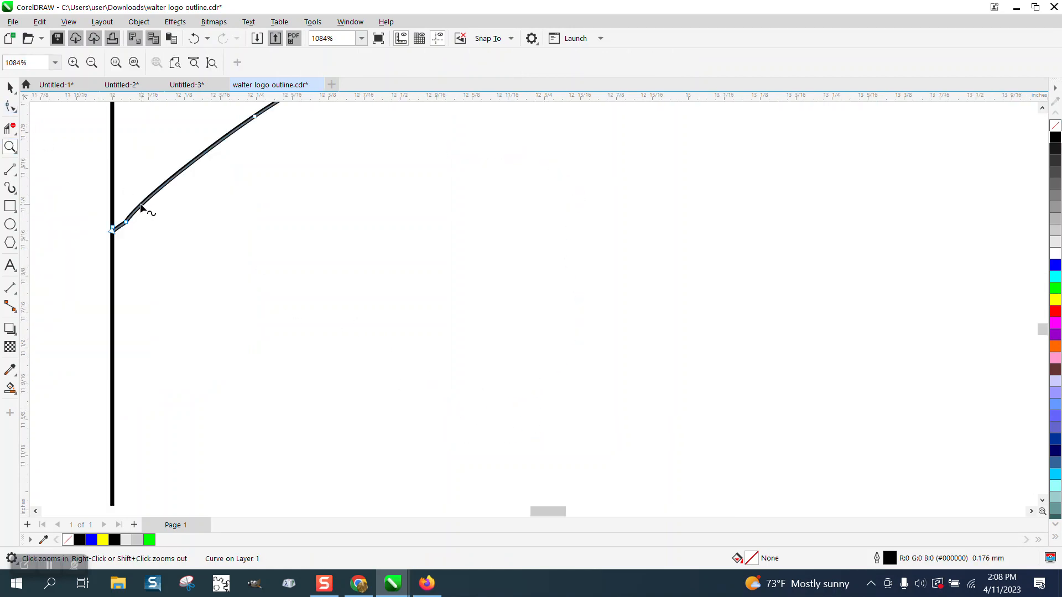
click(125, 222)
key(Delete)
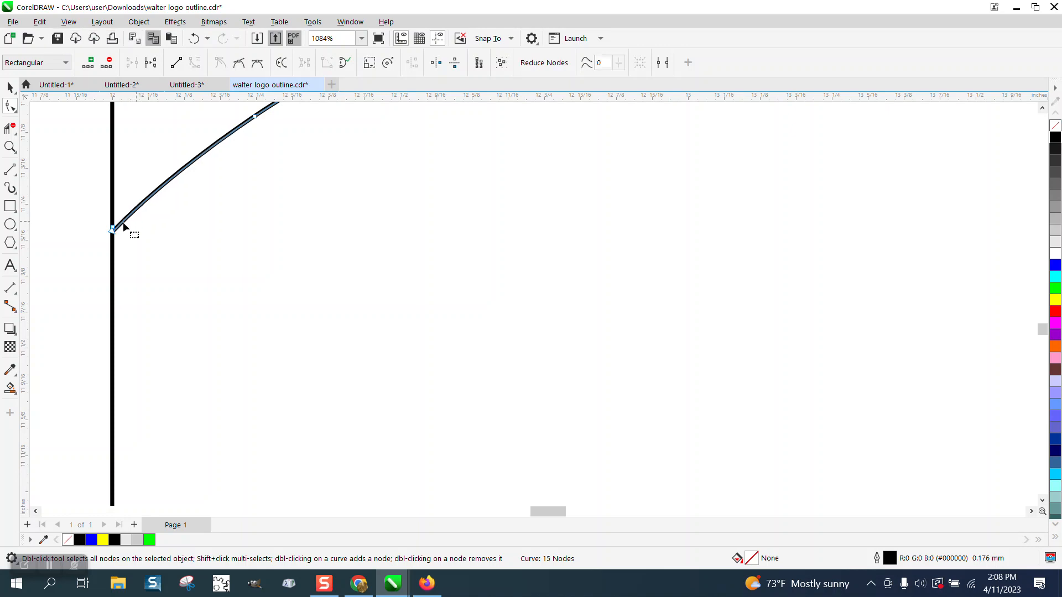
click(112, 228)
key(Delete)
scroll(195, 267, down, 3)
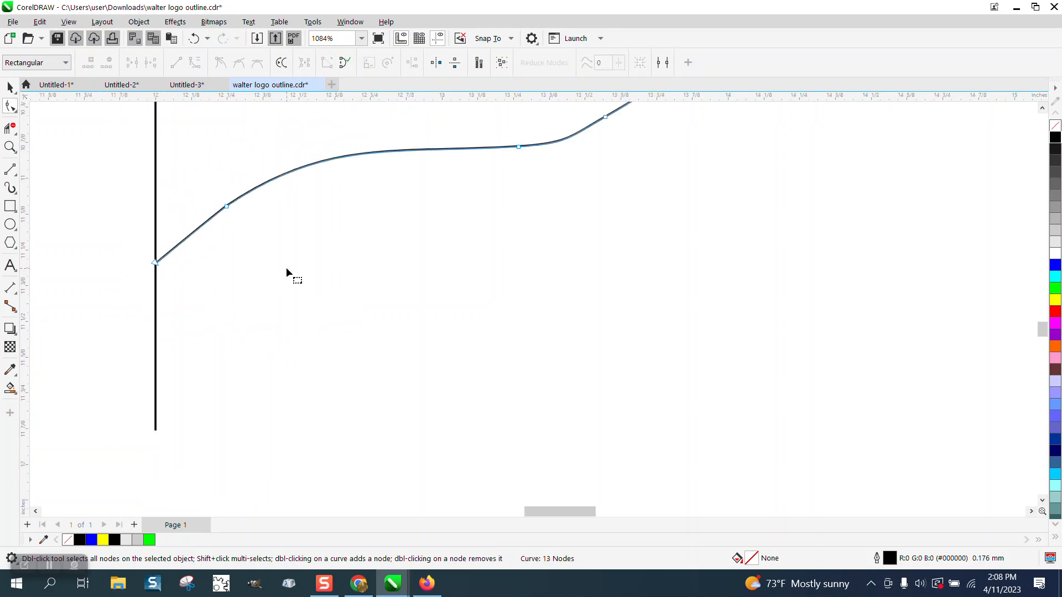
Step: Try to delete the node just above the half shield's bottom point, and undo the deletion
double_click(249, 234)
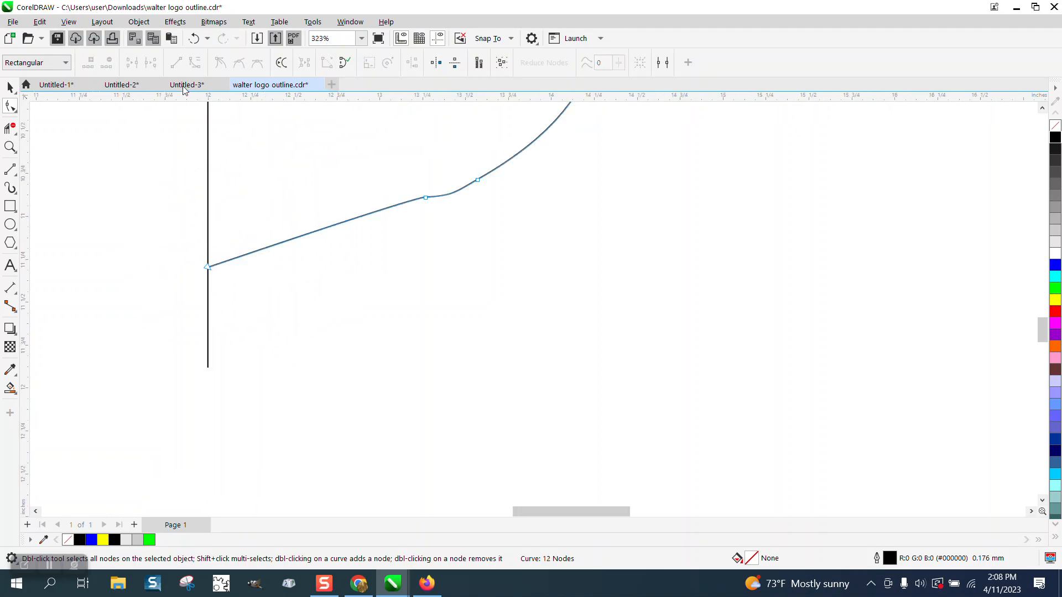
key(ctrl+z)
click(466, 235)
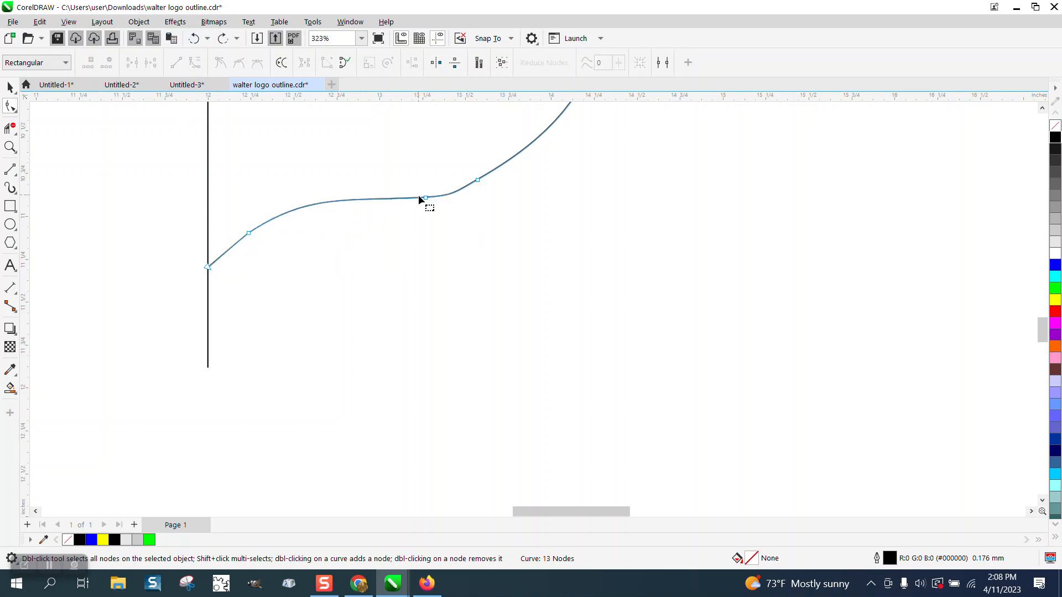
Step: Delete the surplus node at the end of the flat stretch along the half shield's lower edge
double_click(425, 198)
scroll(436, 302, down, 4)
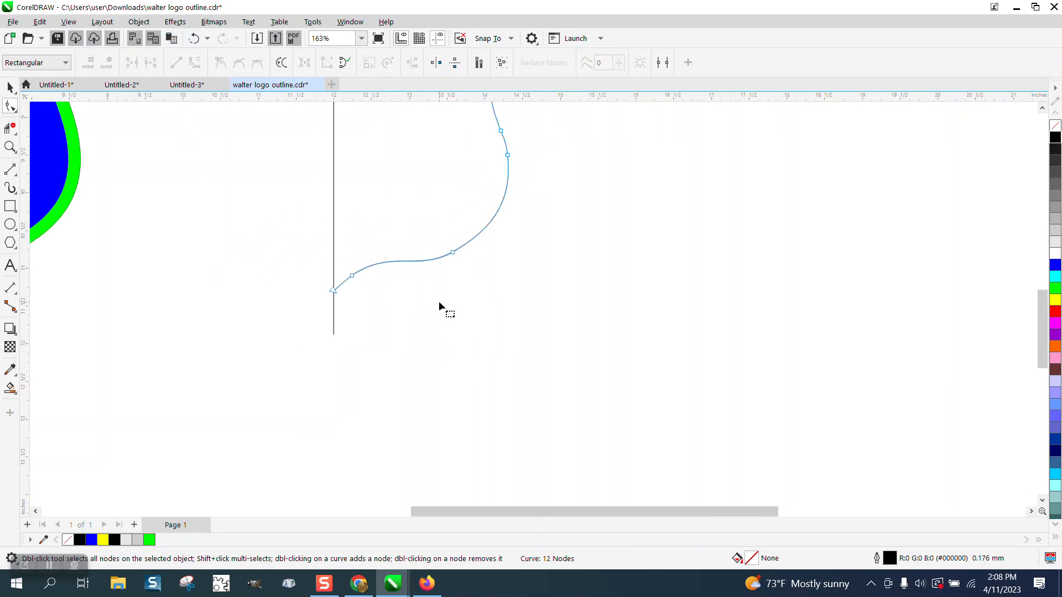
scroll(459, 286, down, 1)
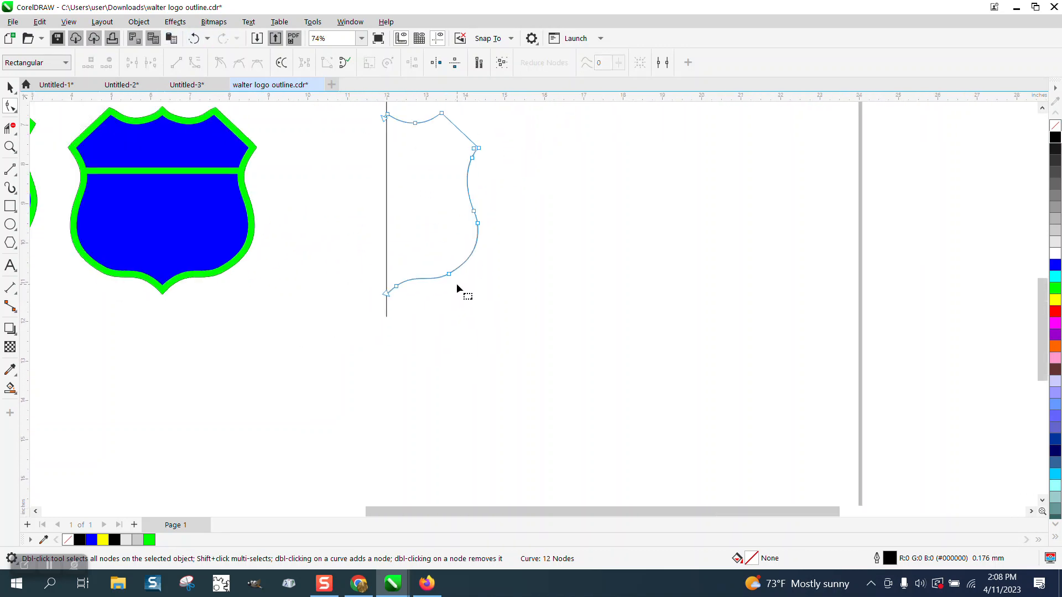
Step: Delete the surplus node beside the upper outer corner and convert the short segment below that corner to a line
click(10, 147)
drag(561, 197, 562, 198)
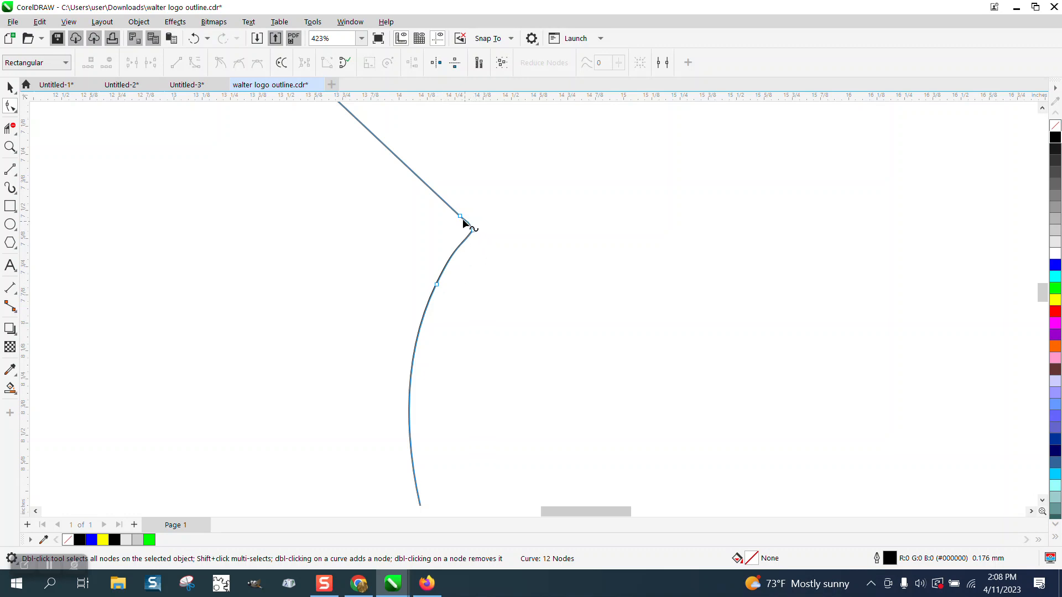
double_click(460, 216)
right_click(472, 232)
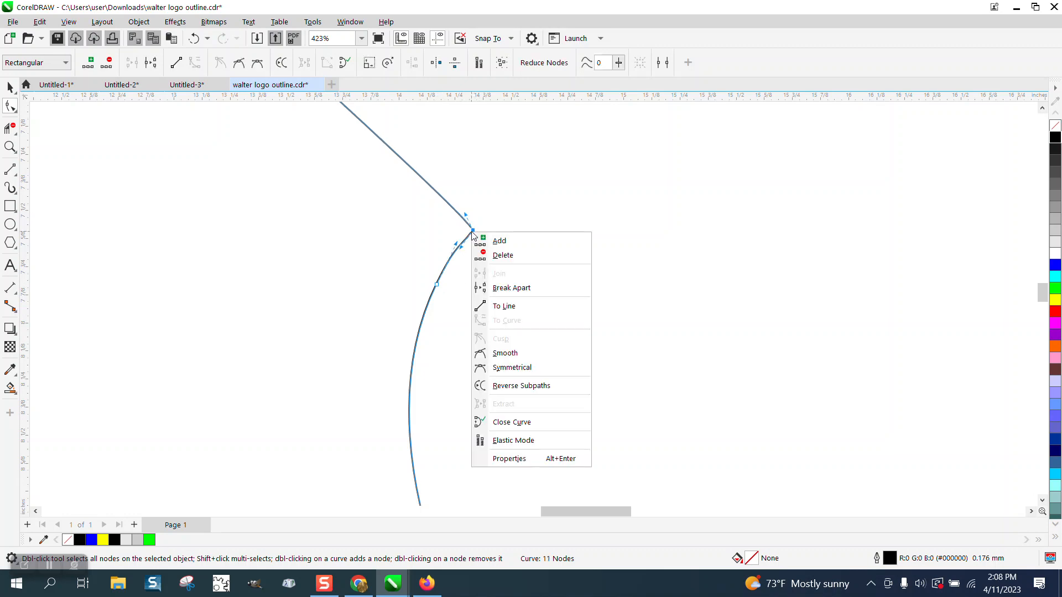
click(510, 305)
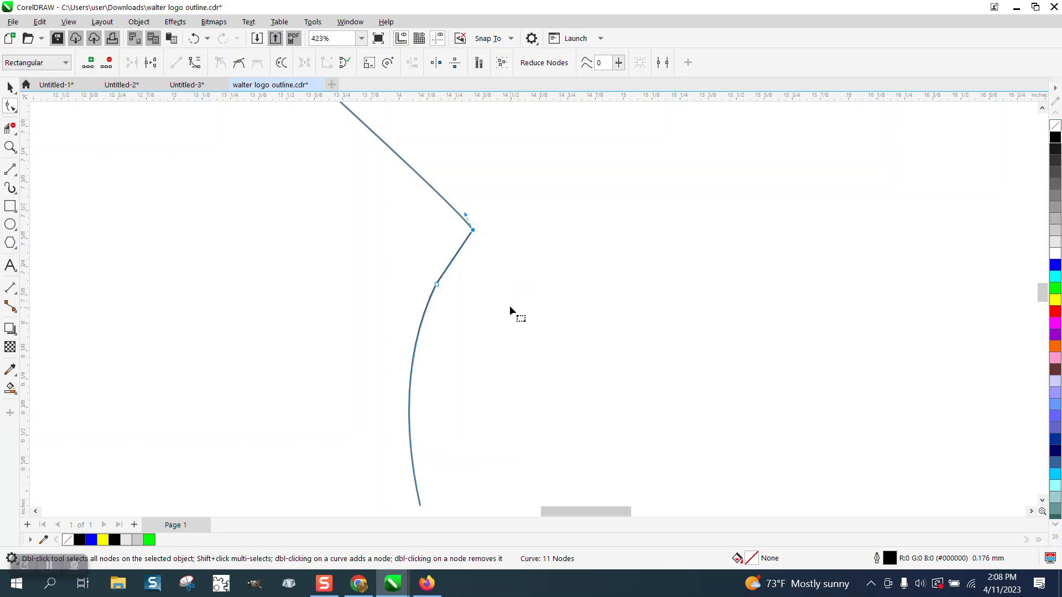
Step: Try to delete the node at the lowest point of the top arc, and undo the deletion
scroll(490, 278, down, 2)
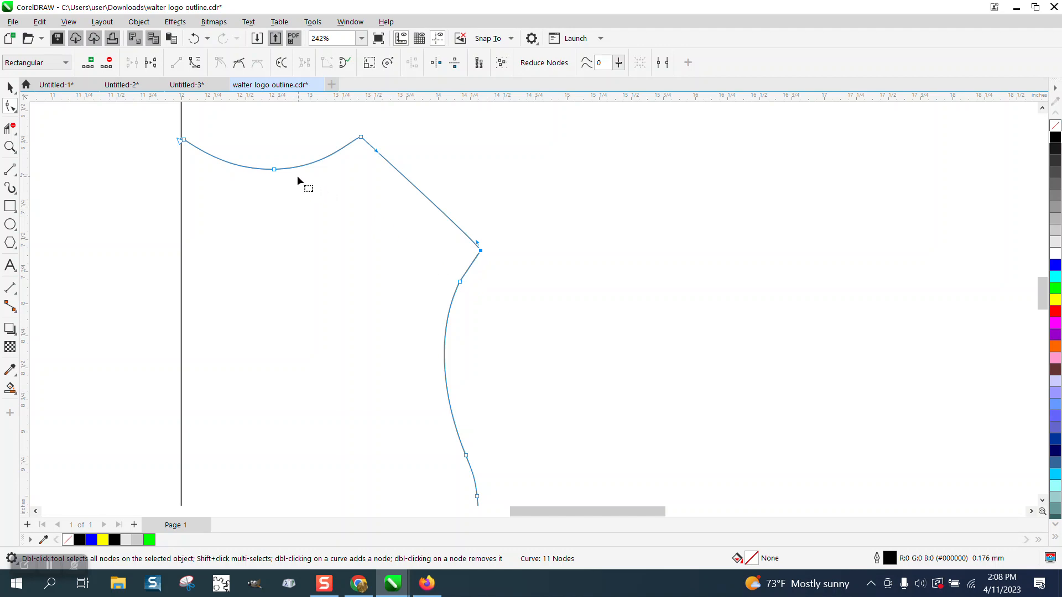
double_click(275, 169)
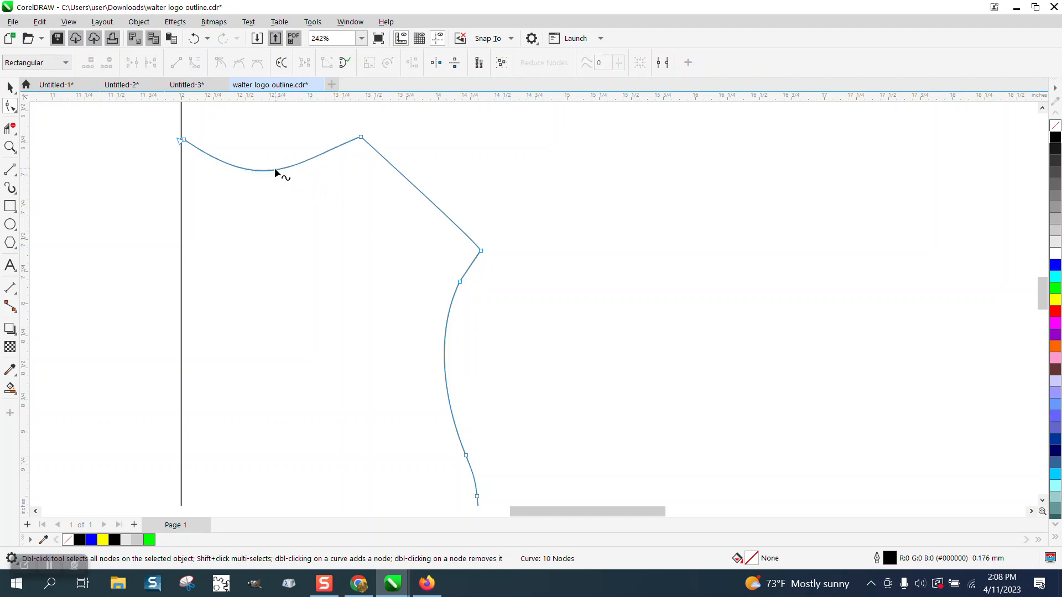
click(194, 40)
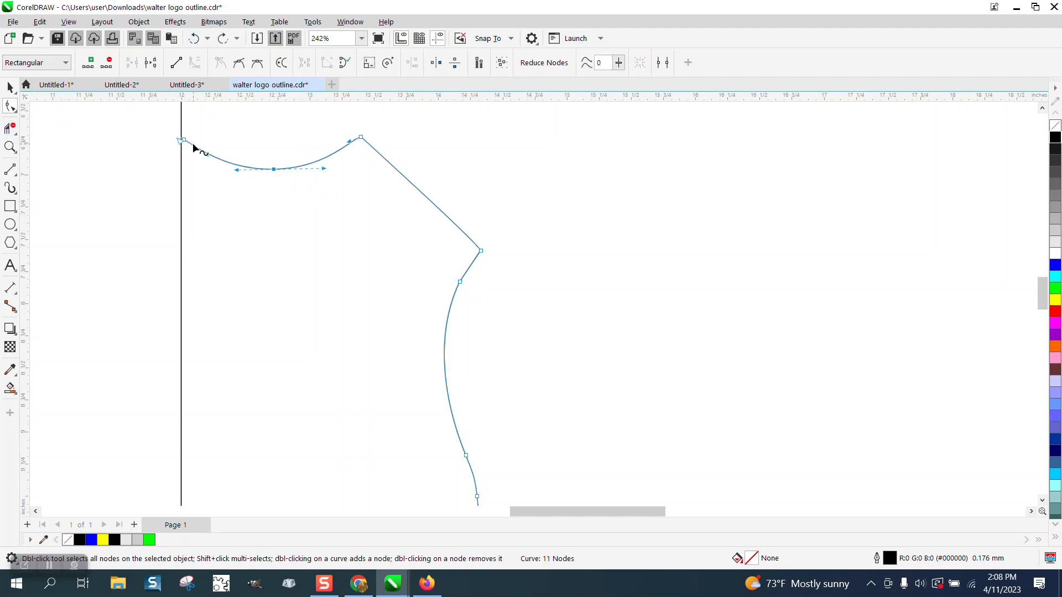
click(165, 128)
Step: Delete the surplus node on the top arc next to the center line
click(9, 147)
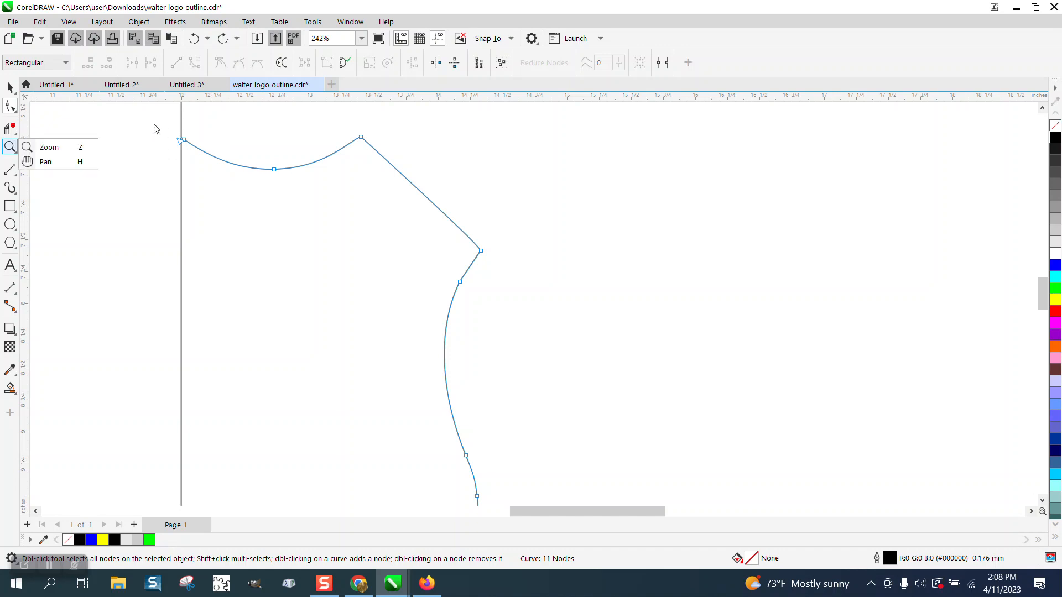
click(38, 146)
drag(166, 129, 233, 166)
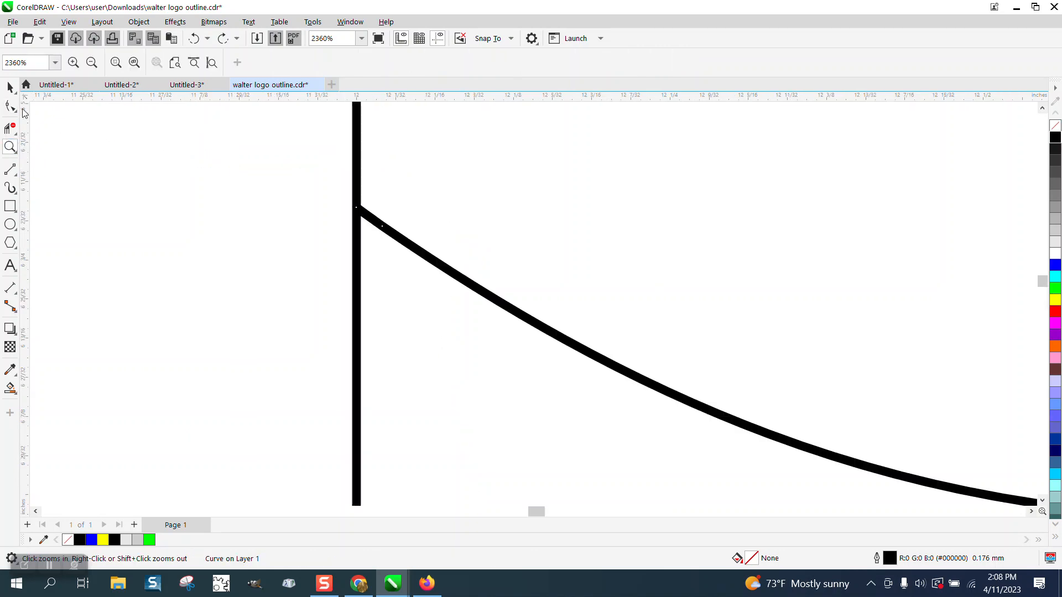
click(10, 106)
double_click(383, 227)
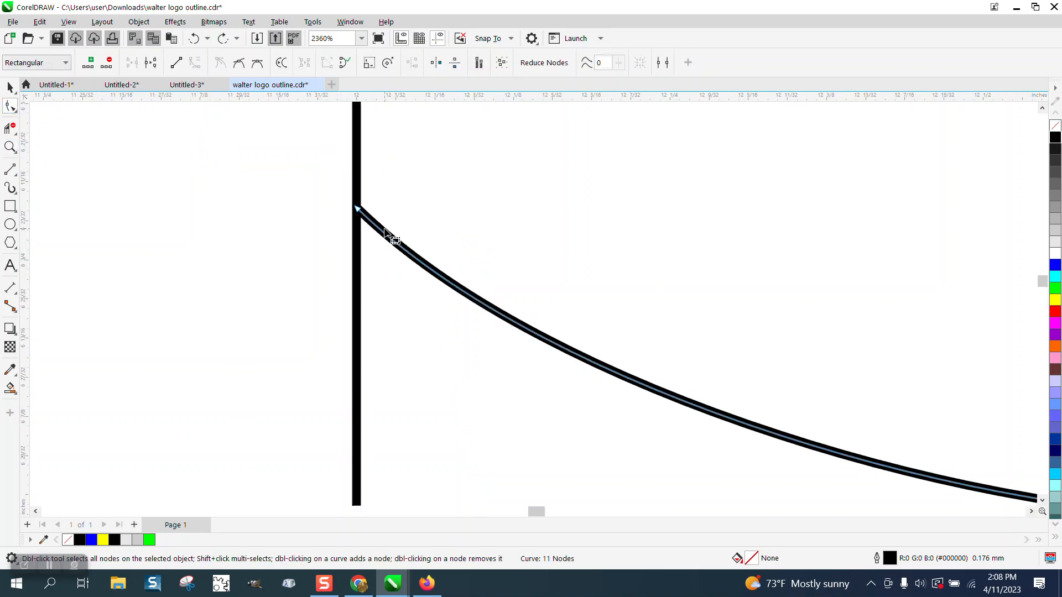
Step: Delete the upper of the two close nodes below the shield's waist and adjust the curve handles to smooth the side
scroll(348, 194, down, 4)
scroll(349, 192, down, 3)
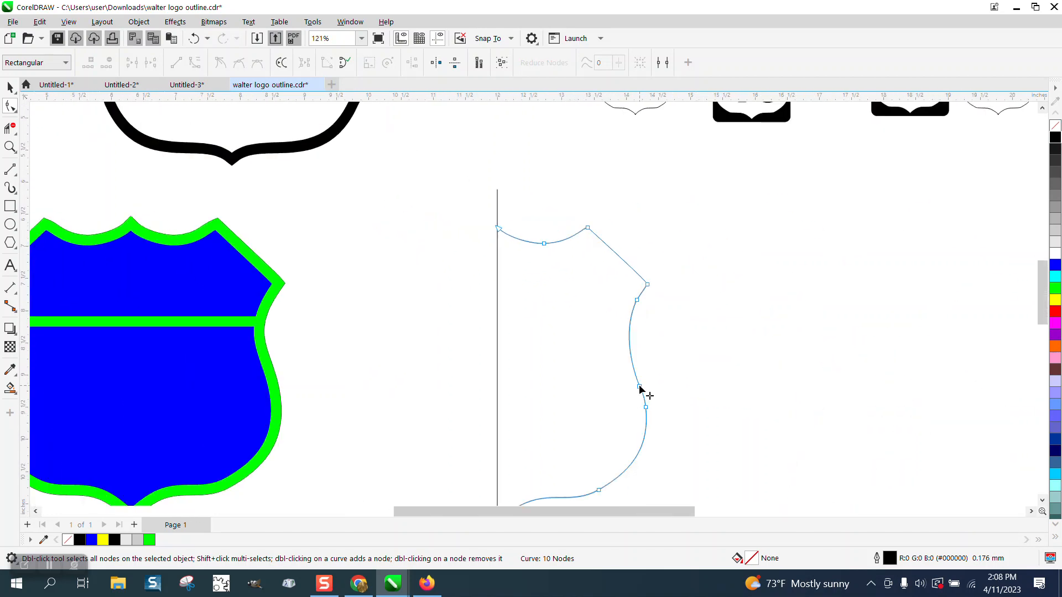
click(639, 387)
double_click(640, 387)
click(636, 301)
drag(616, 347, 643, 375)
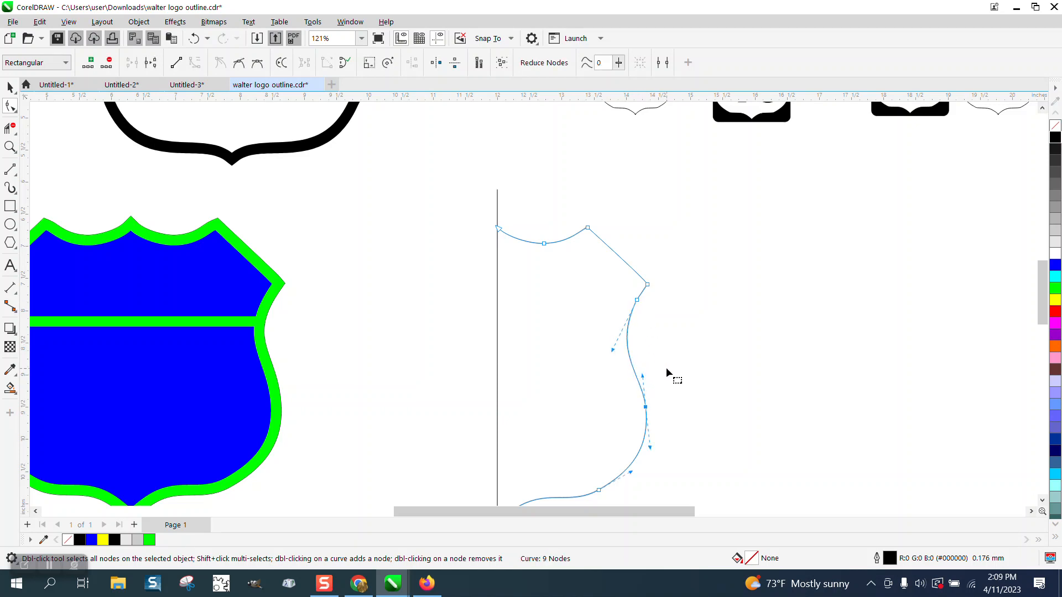
scroll(656, 341, down, 1)
scroll(576, 301, down, 1)
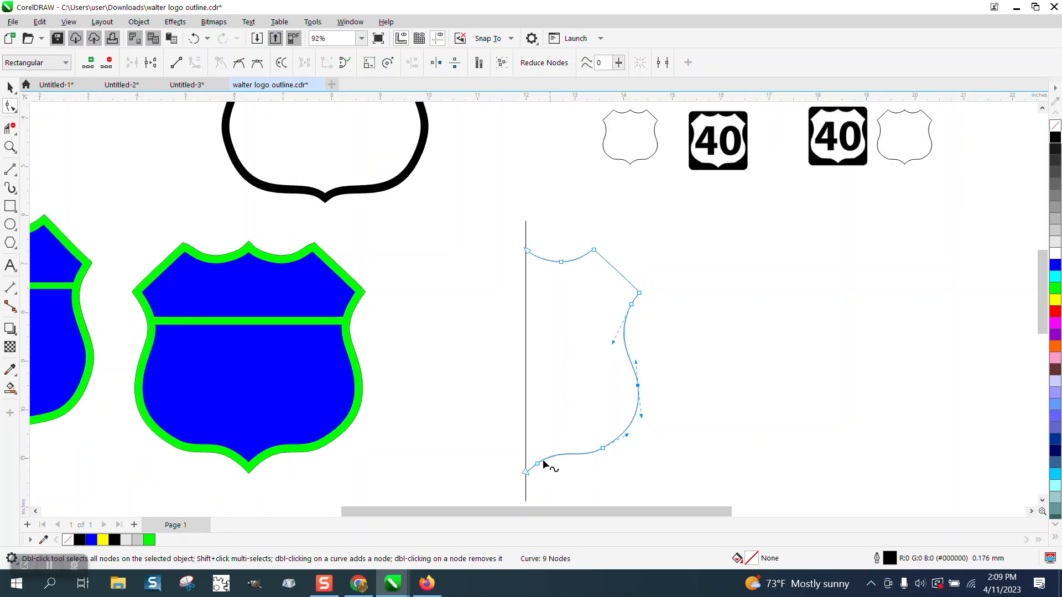
Step: Try to delete the node just above the shield's bottom tip, and undo the deletion
double_click(536, 461)
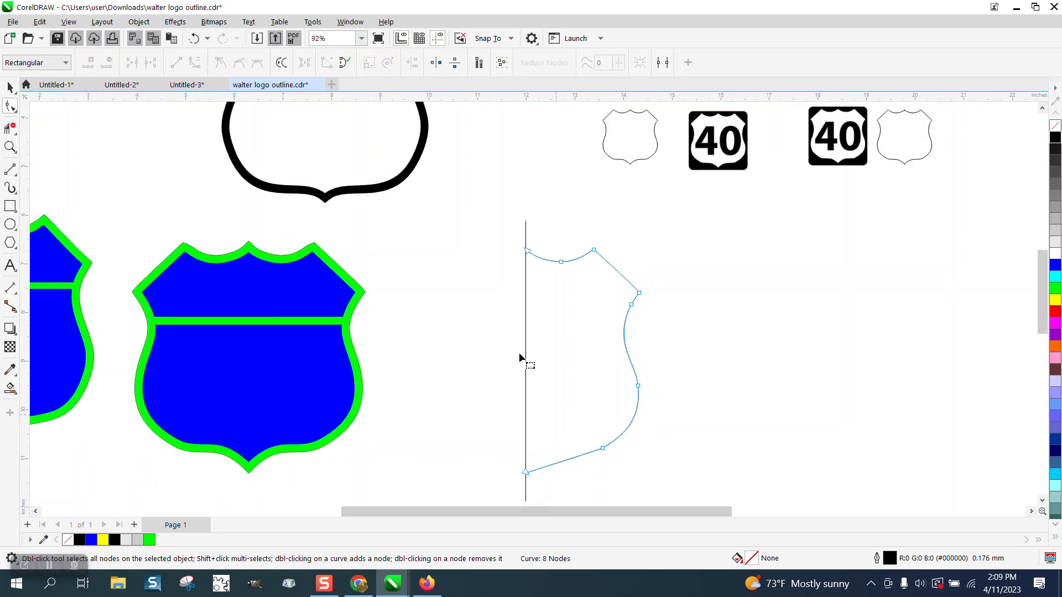
click(193, 38)
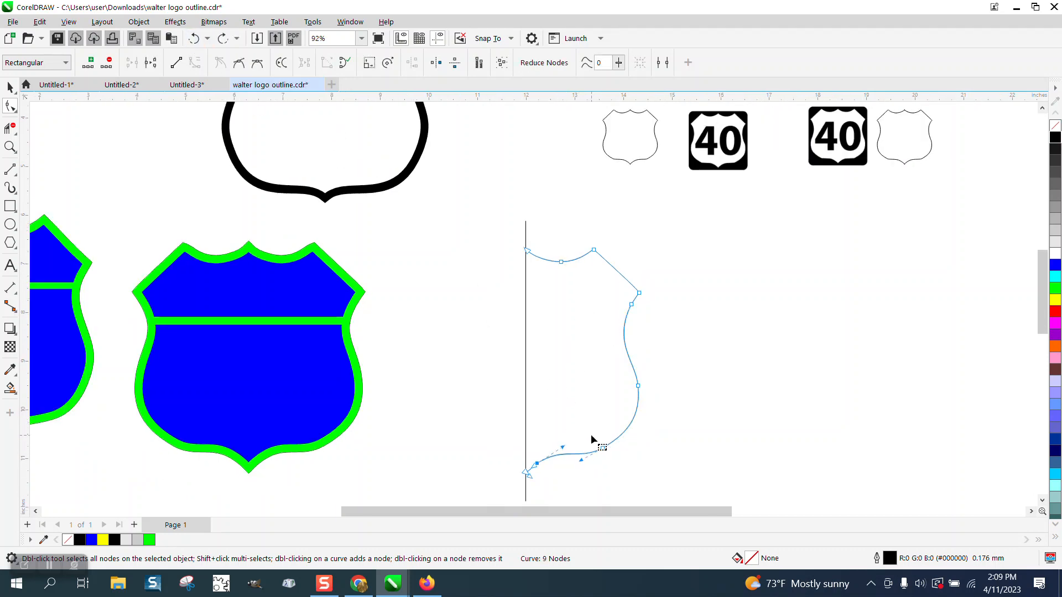
Step: Mirror a copy of the half shield across the center line and delete the center line
click(10, 87)
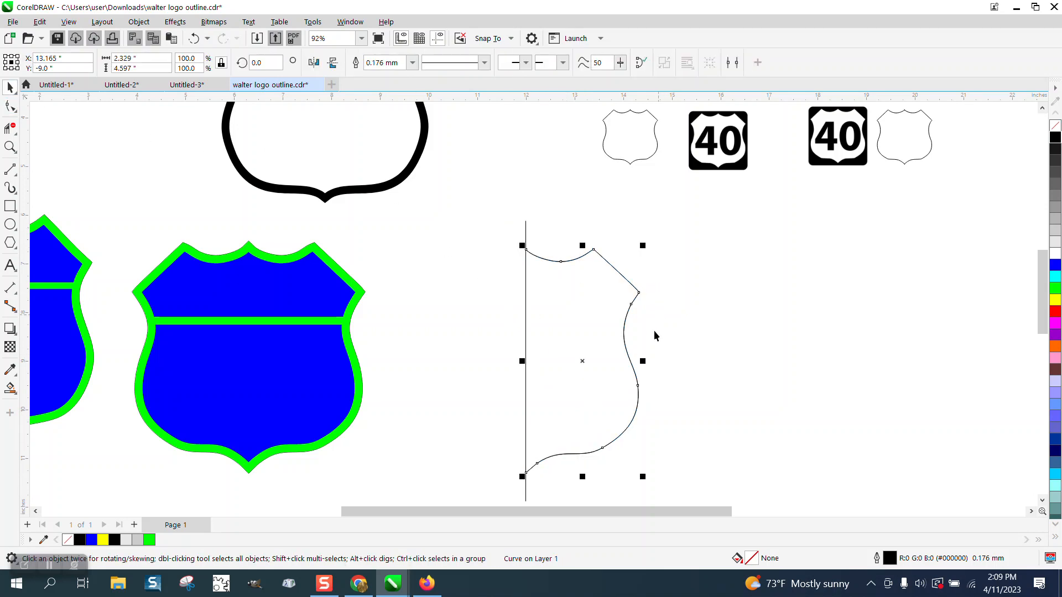
drag(642, 360, 409, 361)
click(545, 222)
click(525, 231)
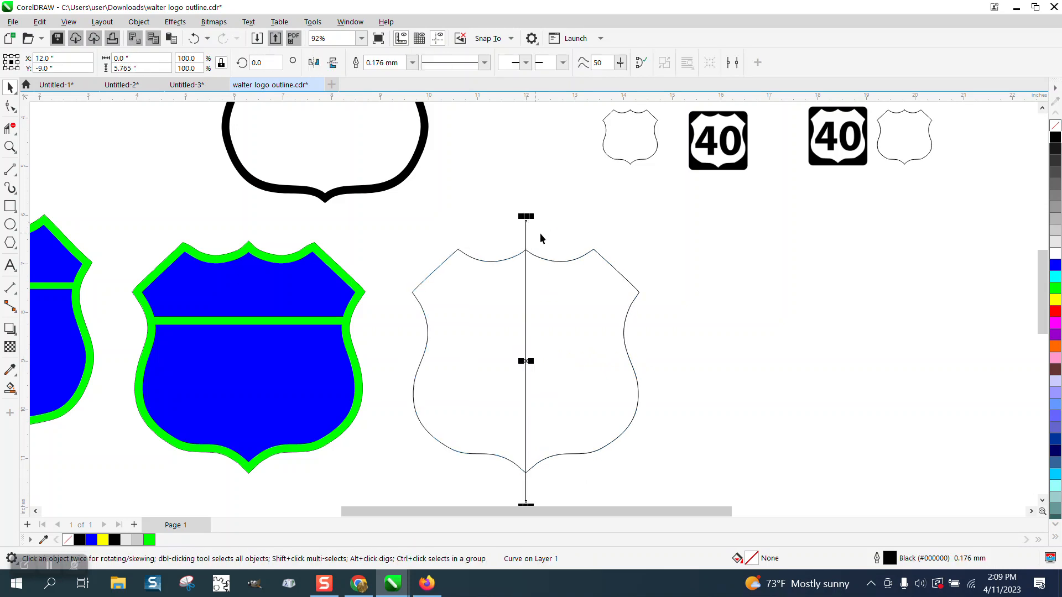
key(Delete)
click(532, 235)
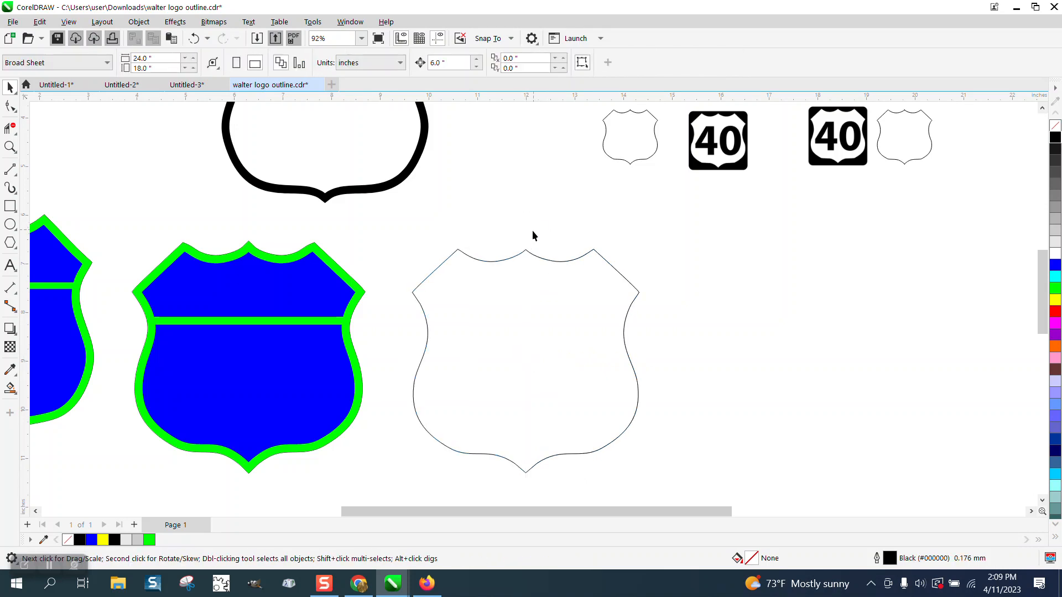
Step: Set the outline width of both shield halves to Hairline
click(9, 147)
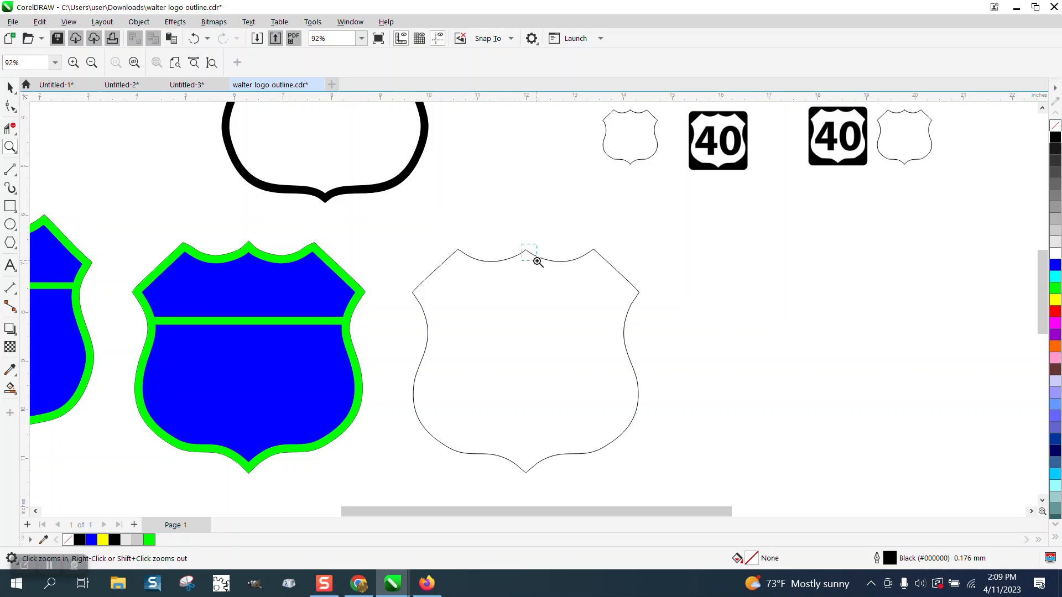
drag(521, 244, 537, 260)
scroll(489, 255, down, 9)
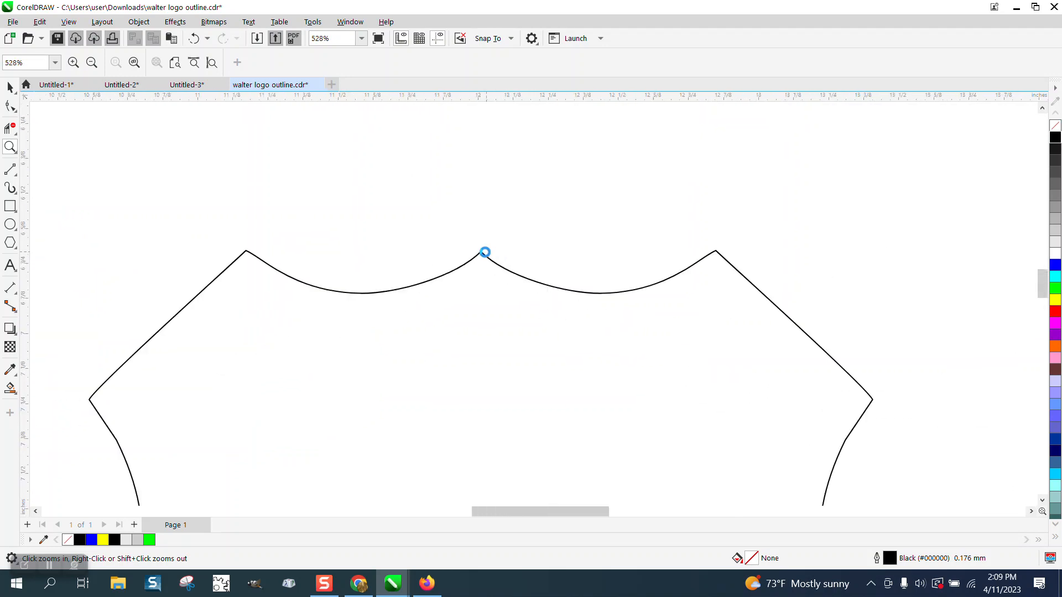
click(10, 88)
scroll(350, 251, down, 8)
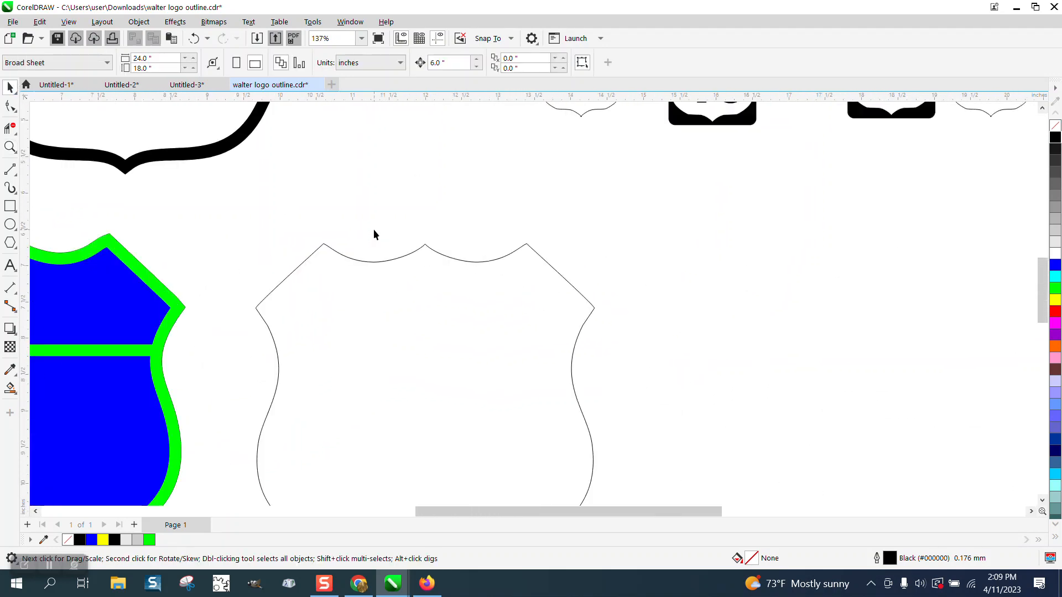
drag(545, 435, 546, 435)
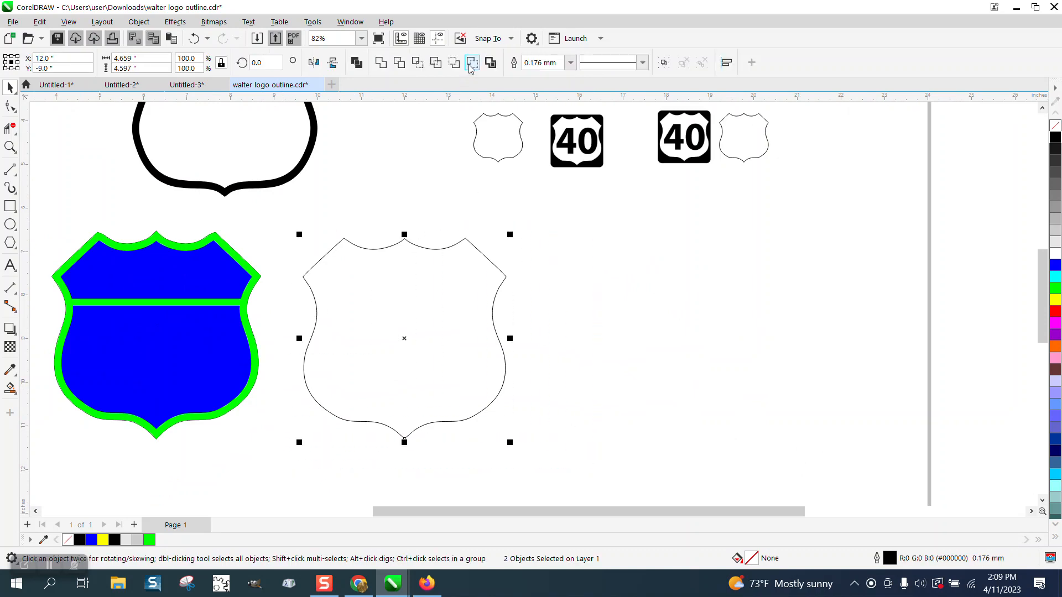
click(571, 64)
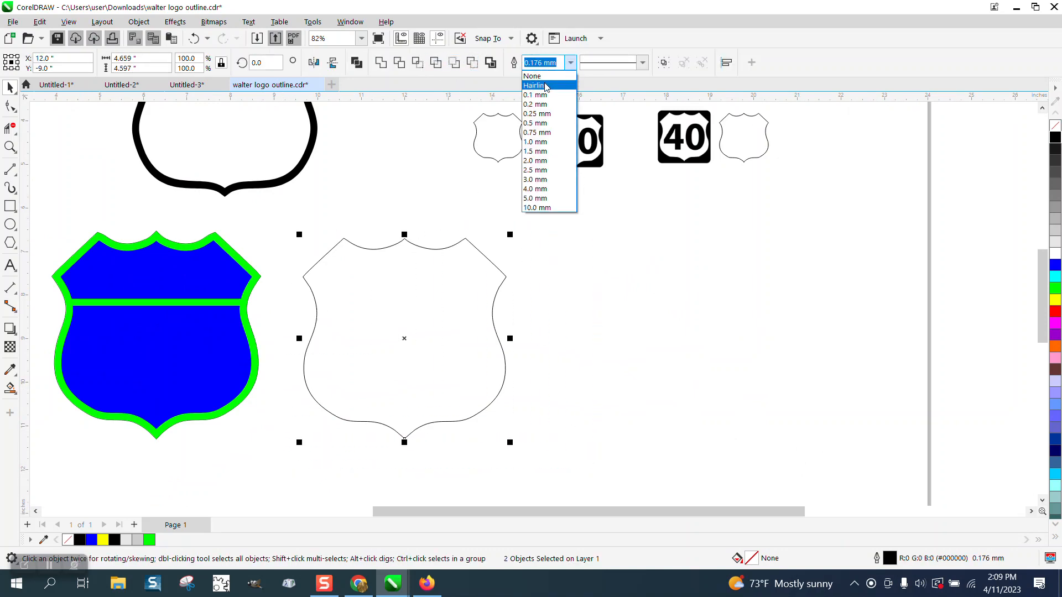
click(537, 82)
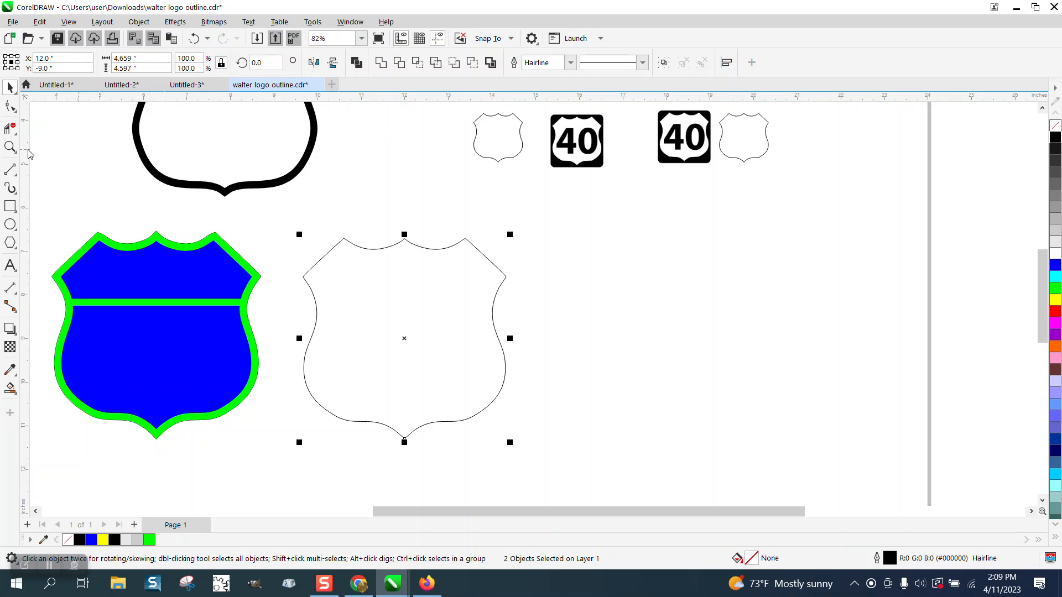
Step: Examine closely how the two shield halves meet at the top center point
click(10, 146)
drag(399, 239, 464, 261)
drag(303, 213, 354, 231)
drag(467, 305, 546, 339)
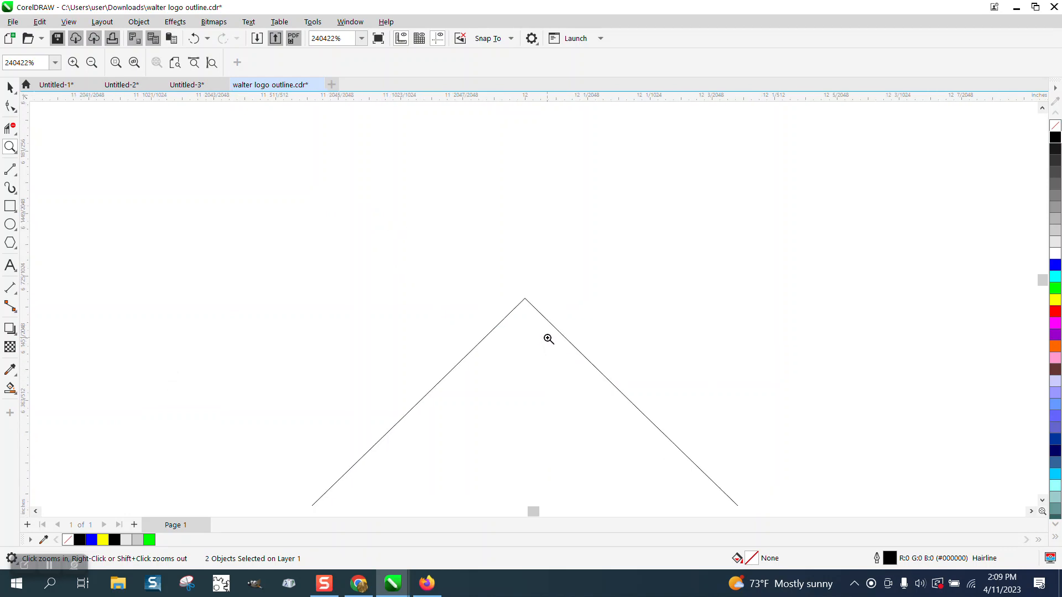
scroll(486, 240, down, 5)
scroll(476, 200, down, 6)
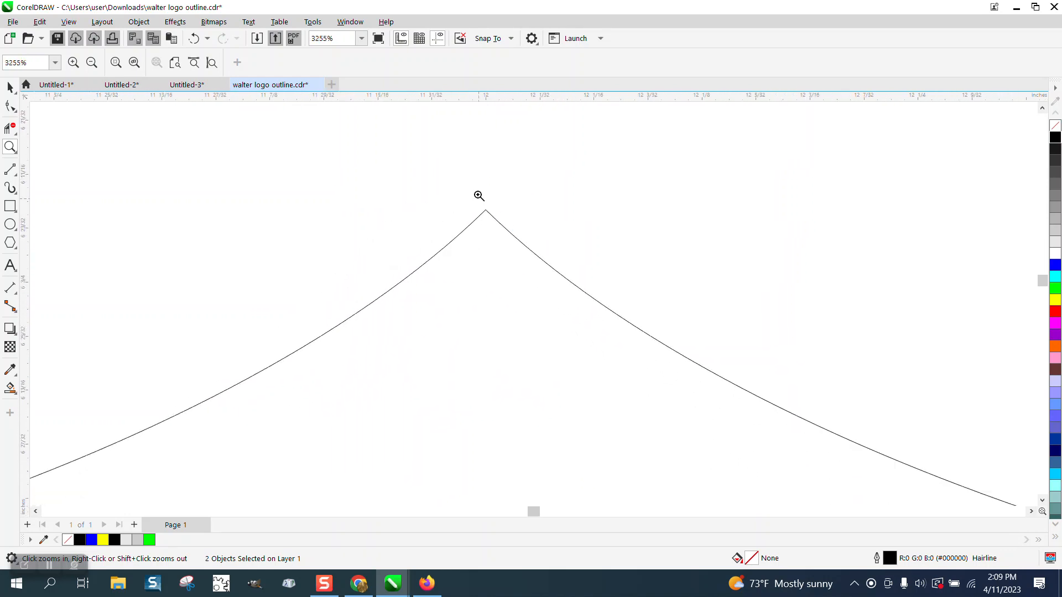
scroll(473, 200, down, 1)
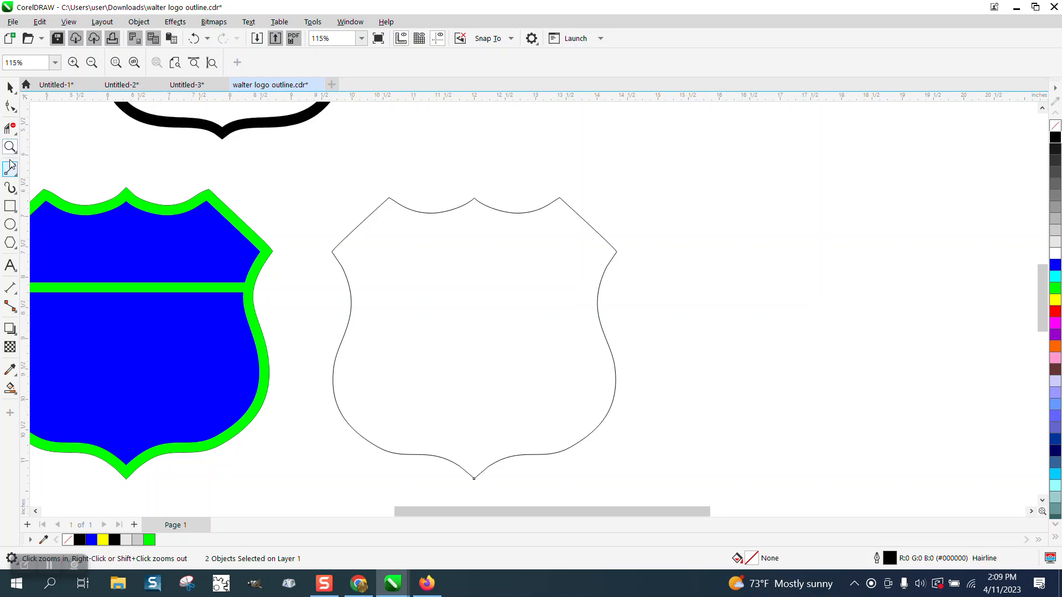
Step: Draw a rectangle about 5.83 by 4.88 inches around the shield and smart-fill the shield's interior with green
click(10, 206)
mouse_move(290, 185)
mouse_down()
mouse_move(490, 417)
mouse_move(644, 484)
mouse_up()
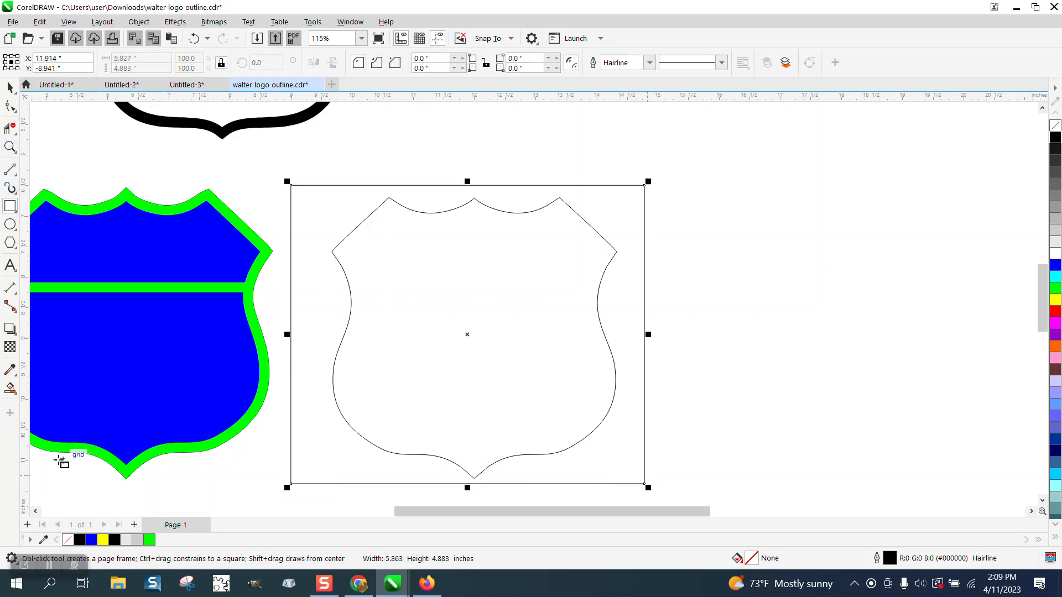
click(10, 388)
click(434, 380)
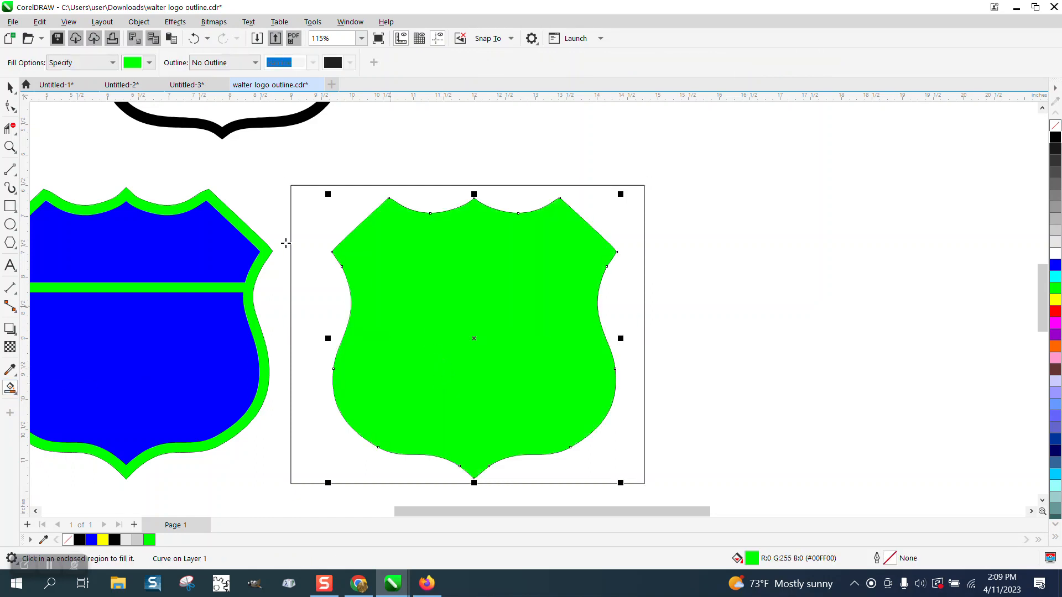
Step: Move the green shield 6 inches to the right, give it a black outline and remove its fill
key(Right)
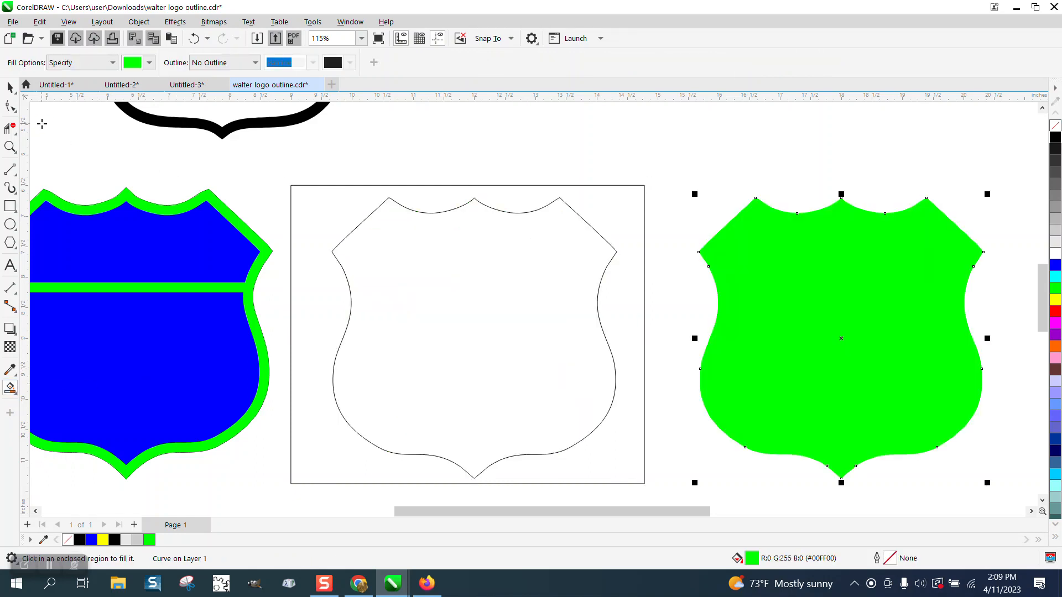
right_click(1056, 137)
click(1055, 125)
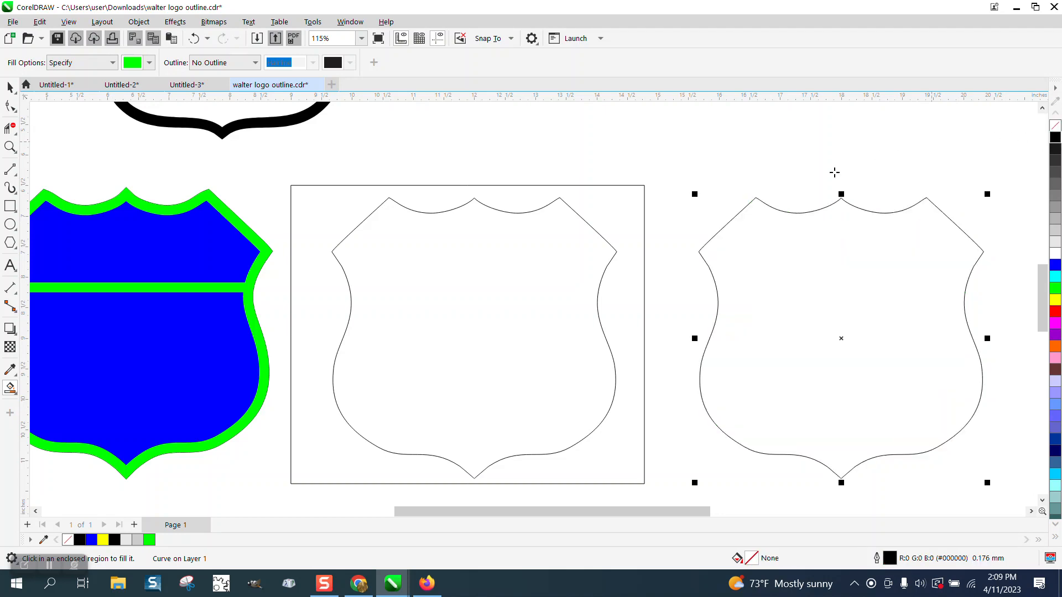
Step: Scale the new one-piece shield proportionally down to about 92.9% from its upper corner
scroll(385, 235, down, 1)
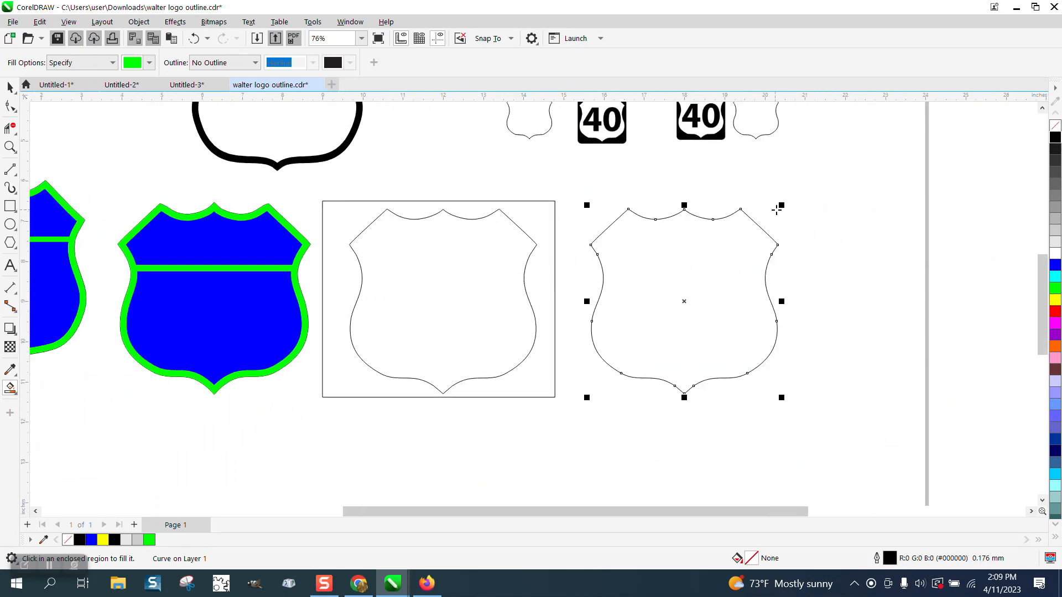
click(8, 88)
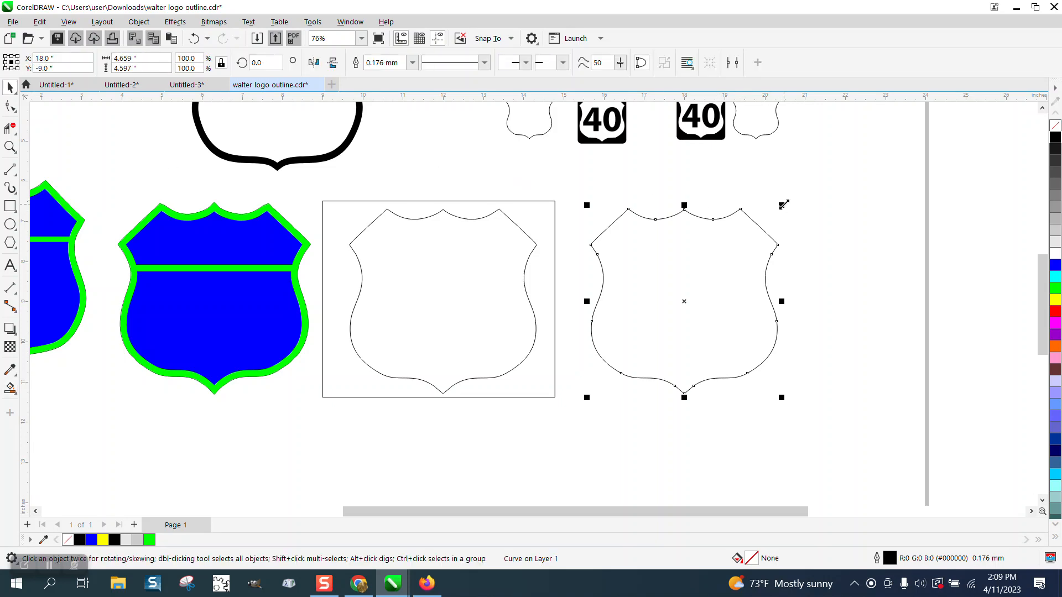
mouse_move(784, 204)
mouse_down()
mouse_move(763, 208)
mouse_move(771, 218)
mouse_up()
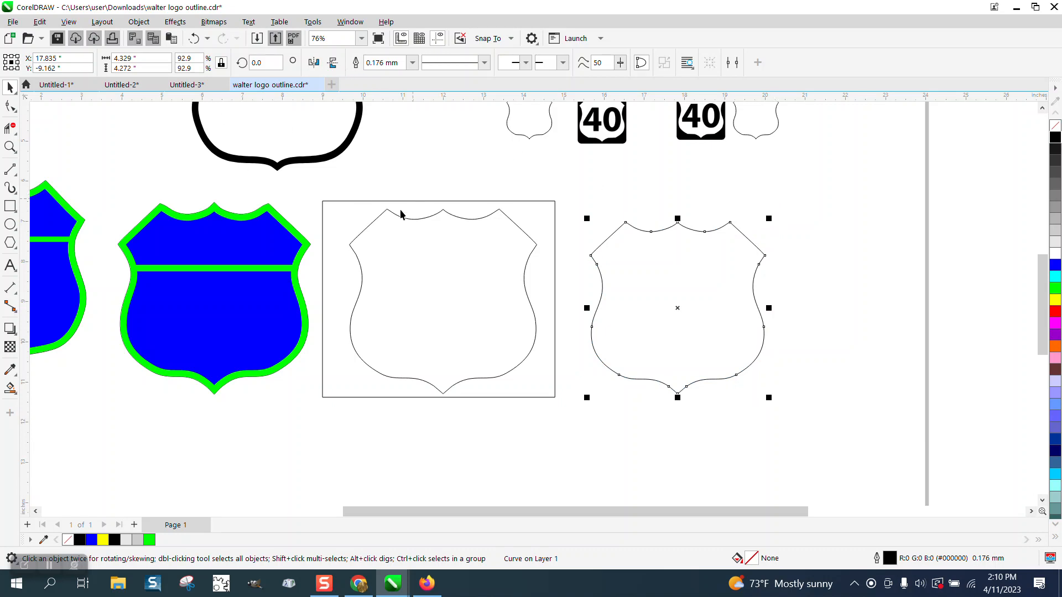
Step: Open the Contour effect settings for the scaled shield
scroll(458, 229, down, 2)
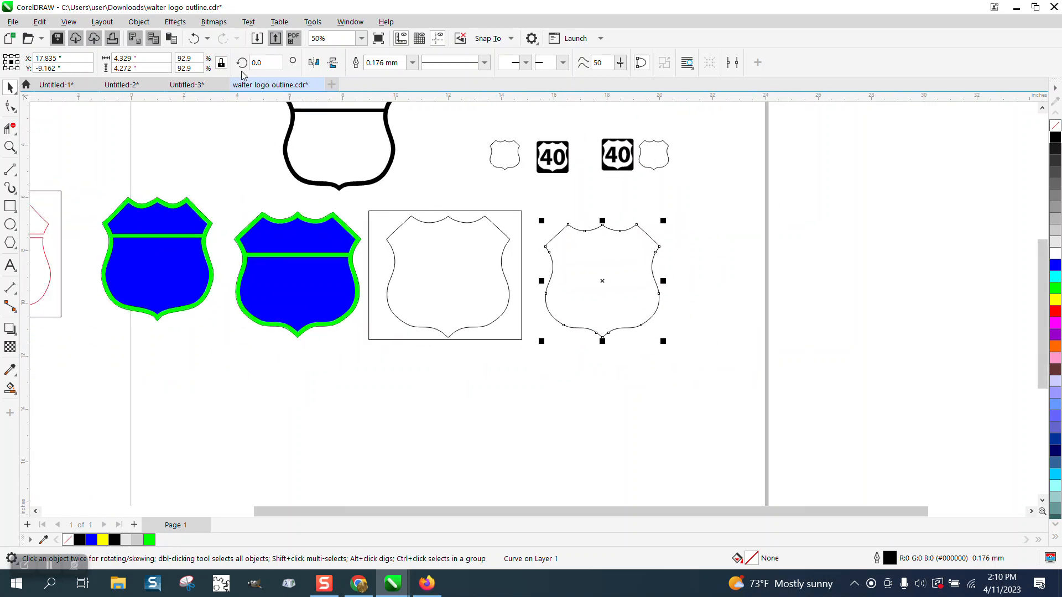
click(175, 21)
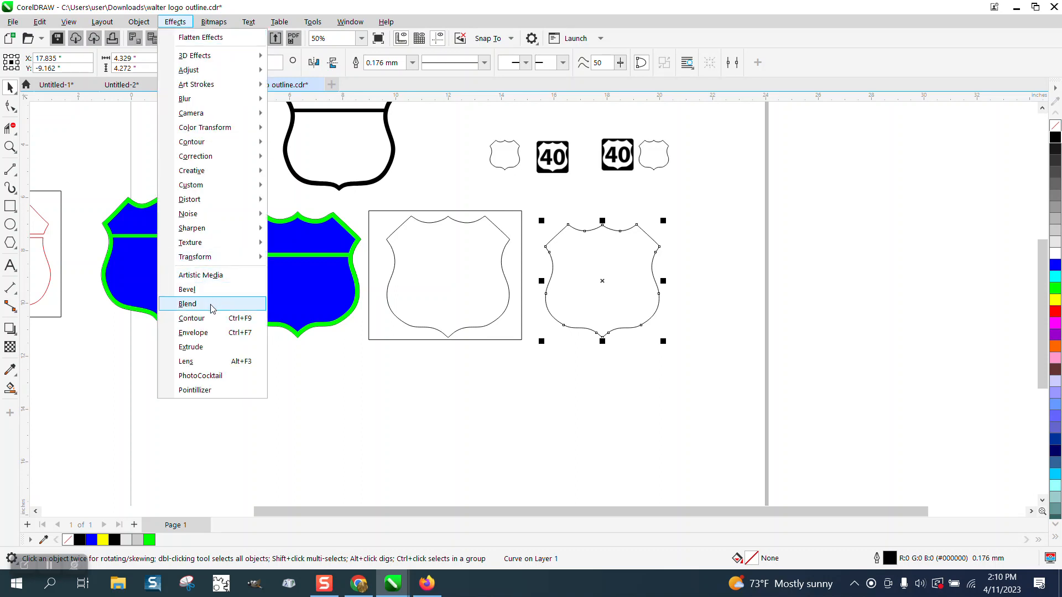
click(192, 318)
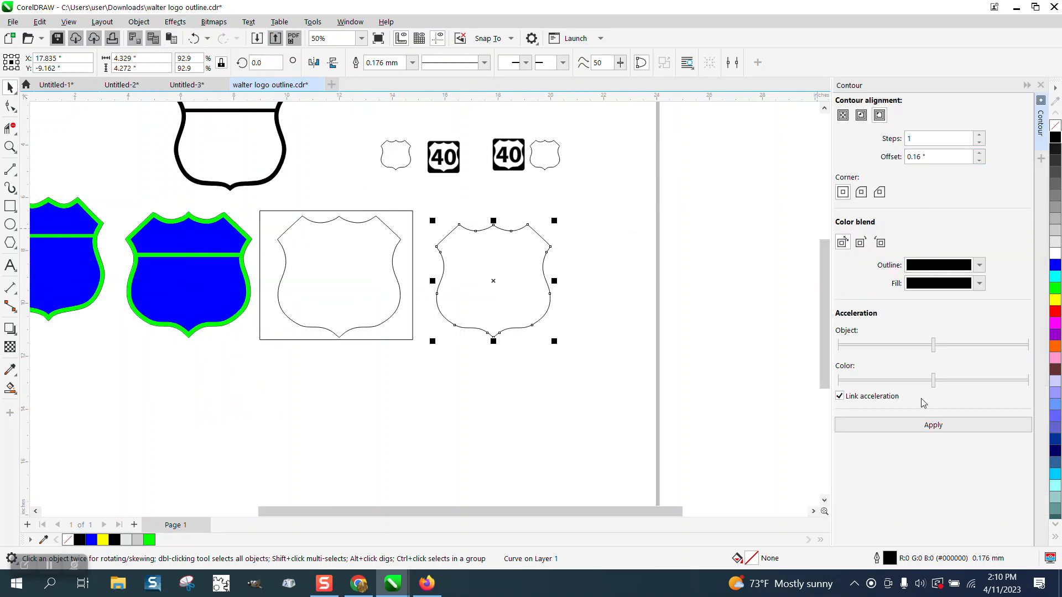
Step: Try a one-step outside contour with a 0.16 inch offset, check the shield's outer right corner, and undo the contour
click(935, 427)
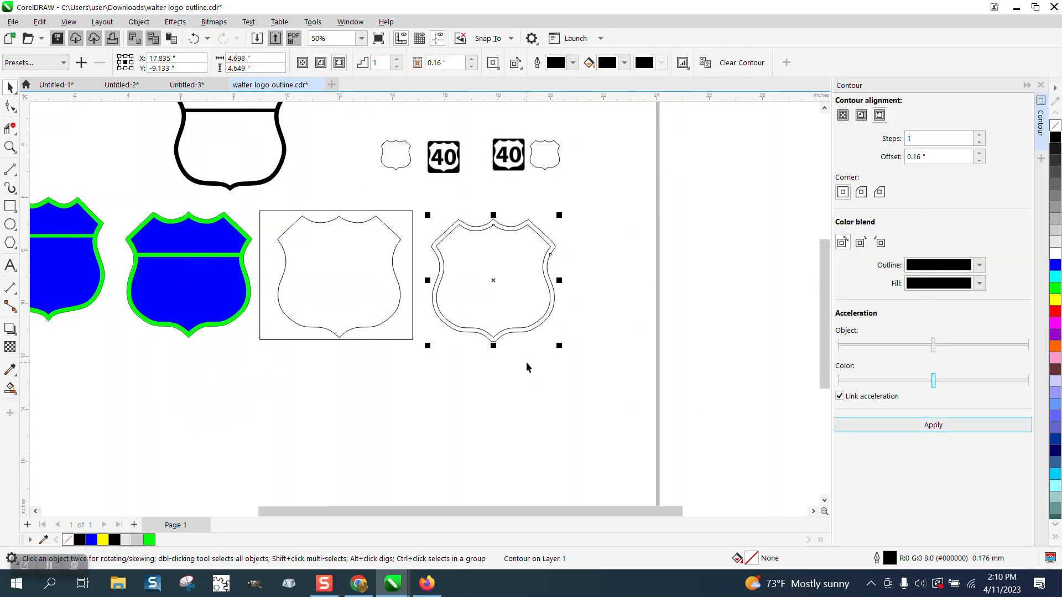
click(10, 147)
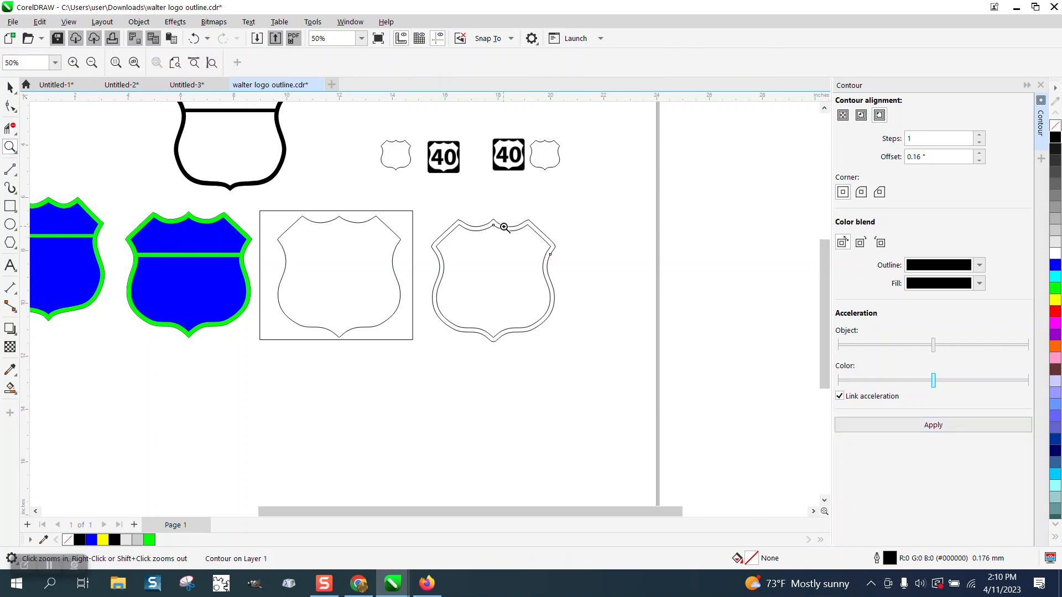
drag(505, 226, 612, 275)
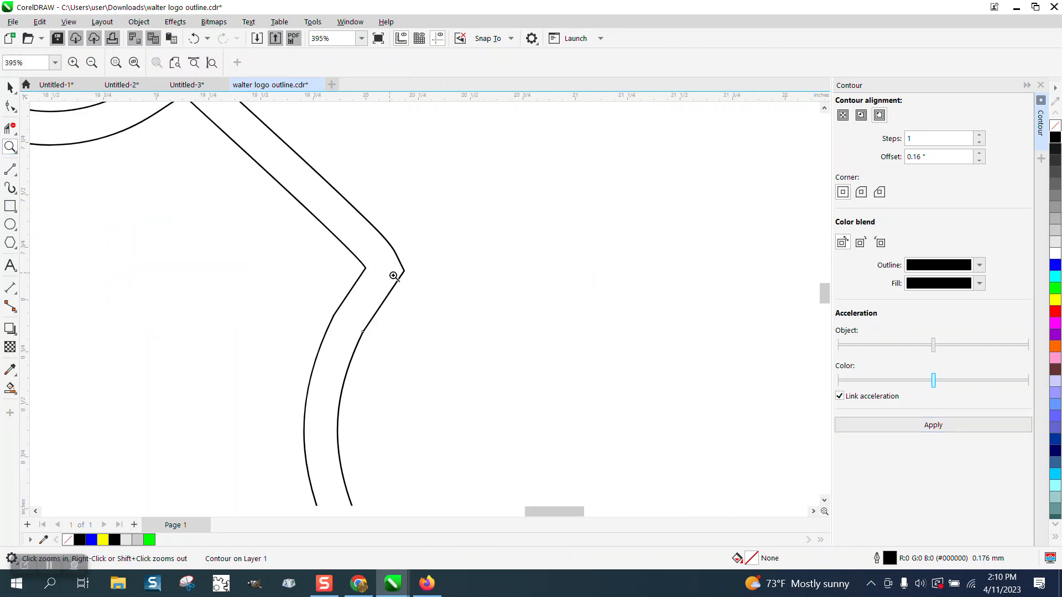
click(193, 39)
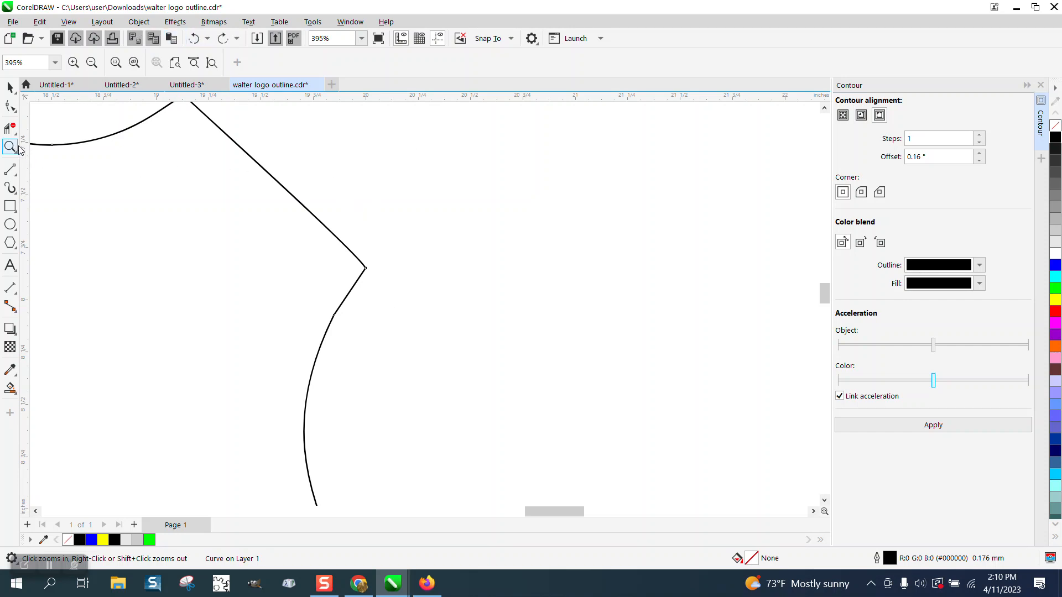
Step: Adjust the curve handle at the shield's outer right corner node to straighten the diagonal edge into the corner
drag(249, 207, 495, 359)
click(10, 105)
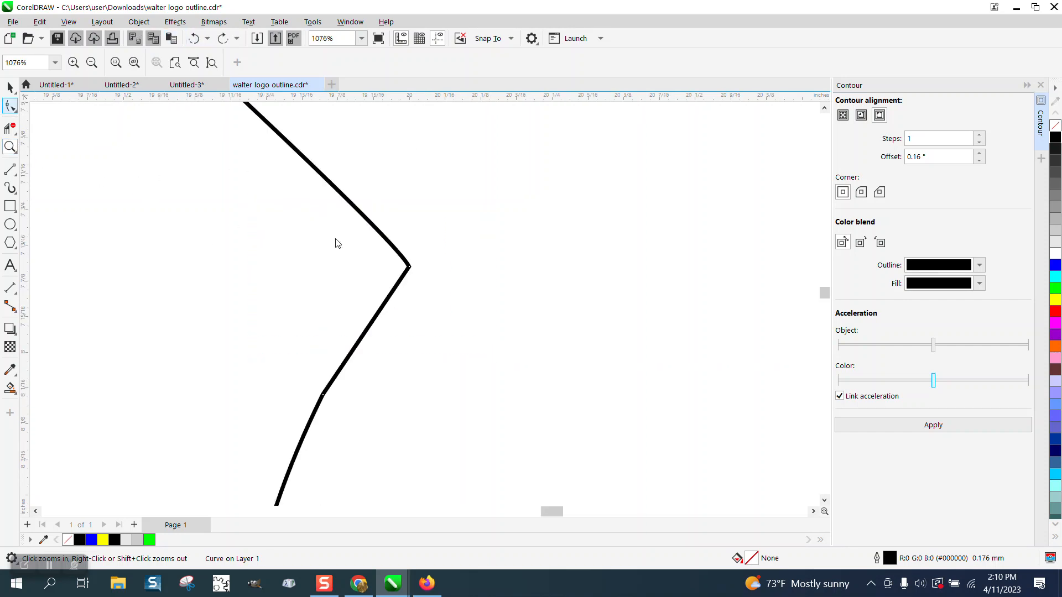
click(409, 266)
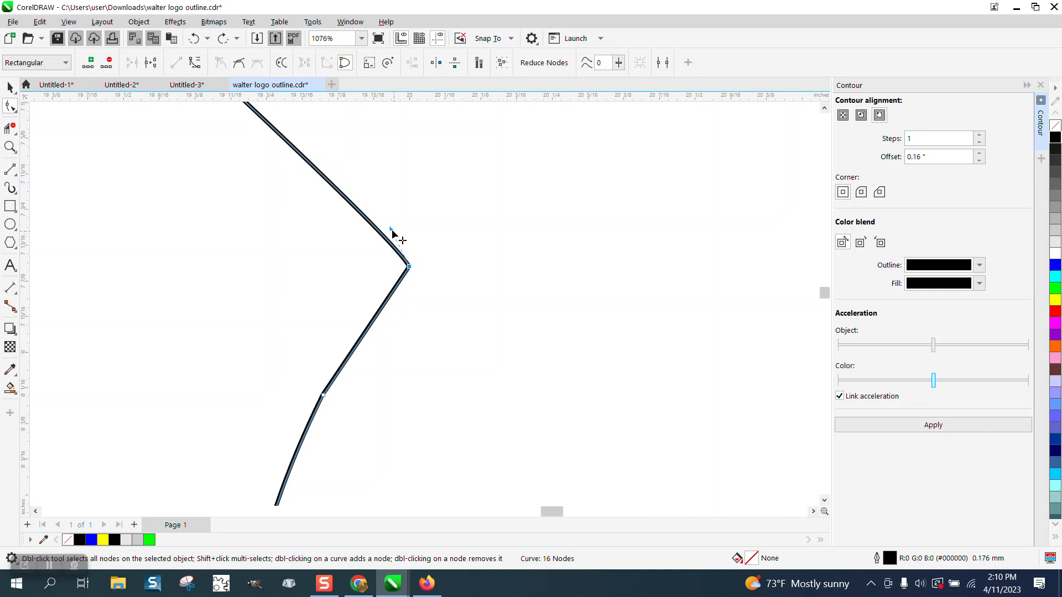
drag(393, 237, 372, 234)
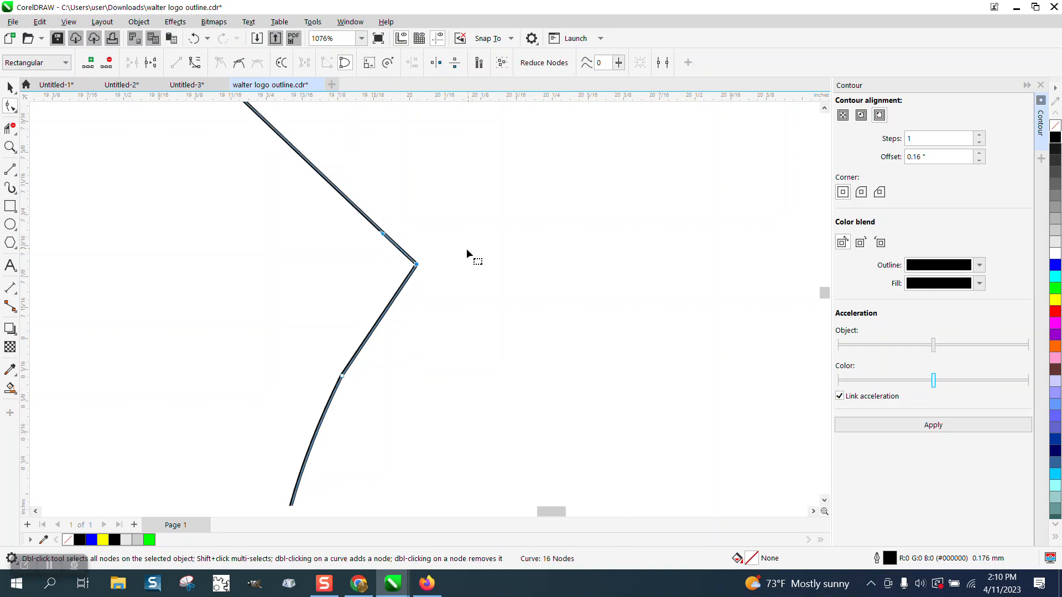
Step: Apply a one-step outside contour with a 0.16 inch offset to the corrected shield
scroll(466, 247, down, 8)
scroll(517, 271, down, 2)
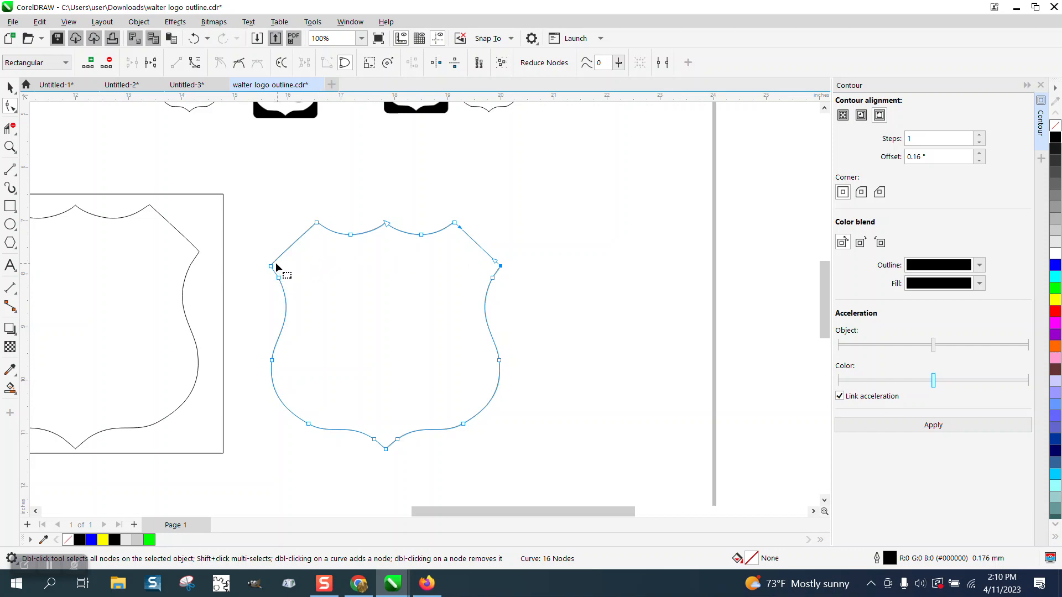
click(9, 87)
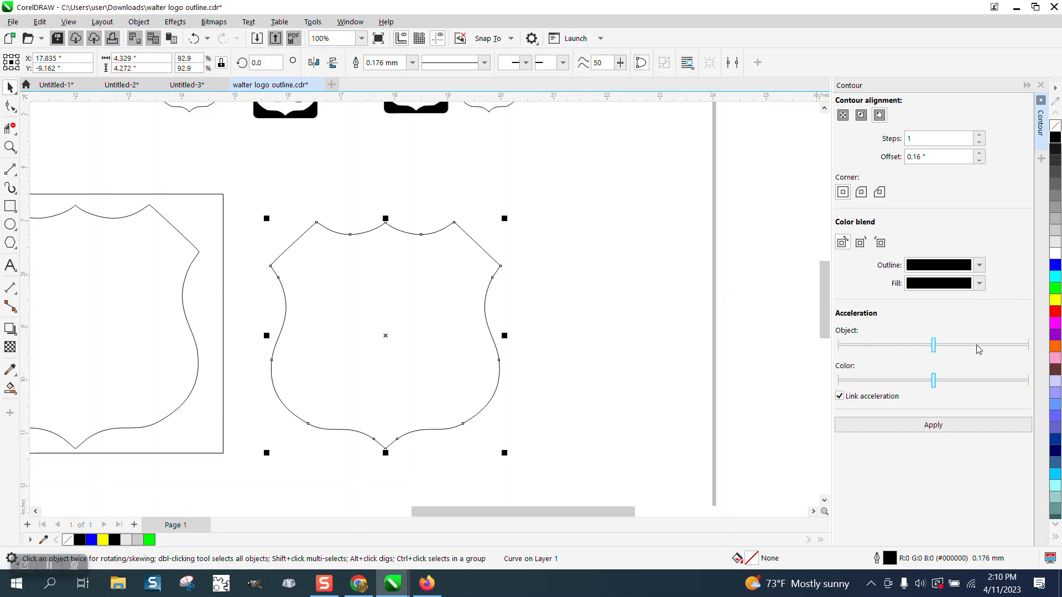
click(936, 425)
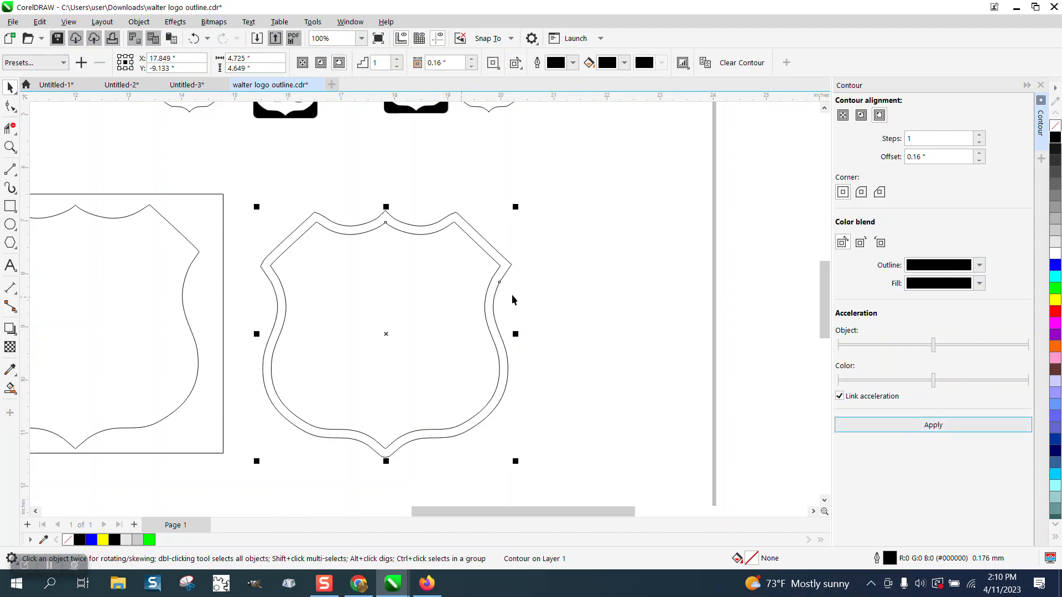
click(8, 146)
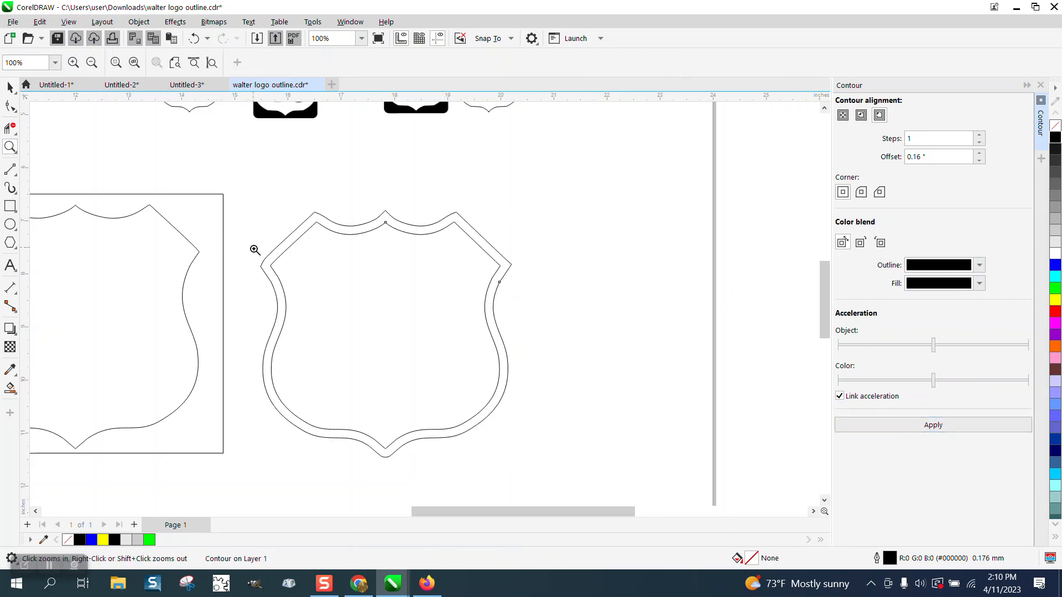
Step: Undo the contour and adjust the curve handle at the shield's outer left corner node to straighten the diagonal edge into the corner
drag(254, 246, 633, 340)
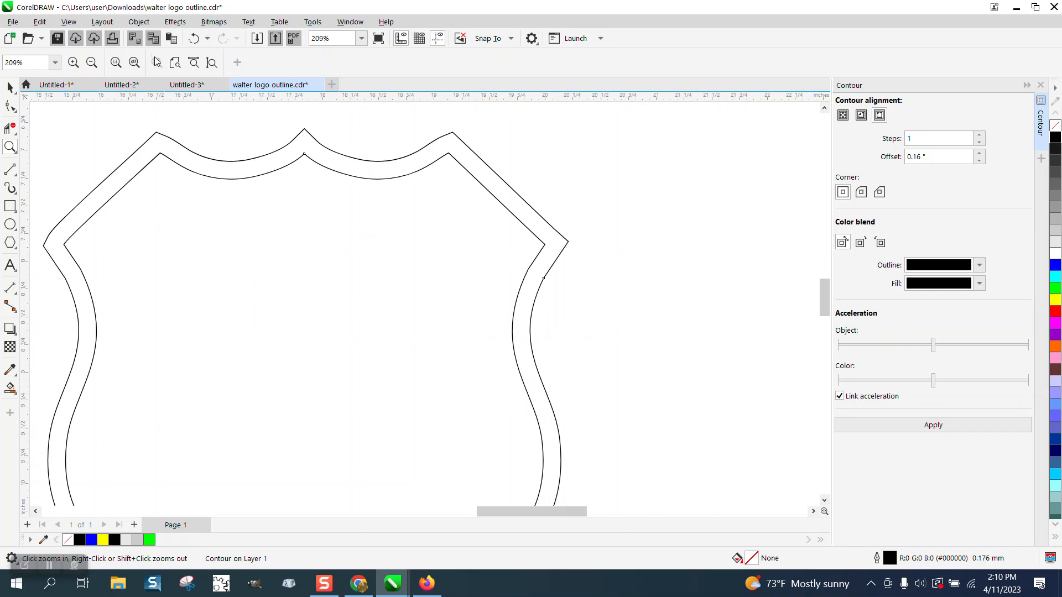
click(197, 41)
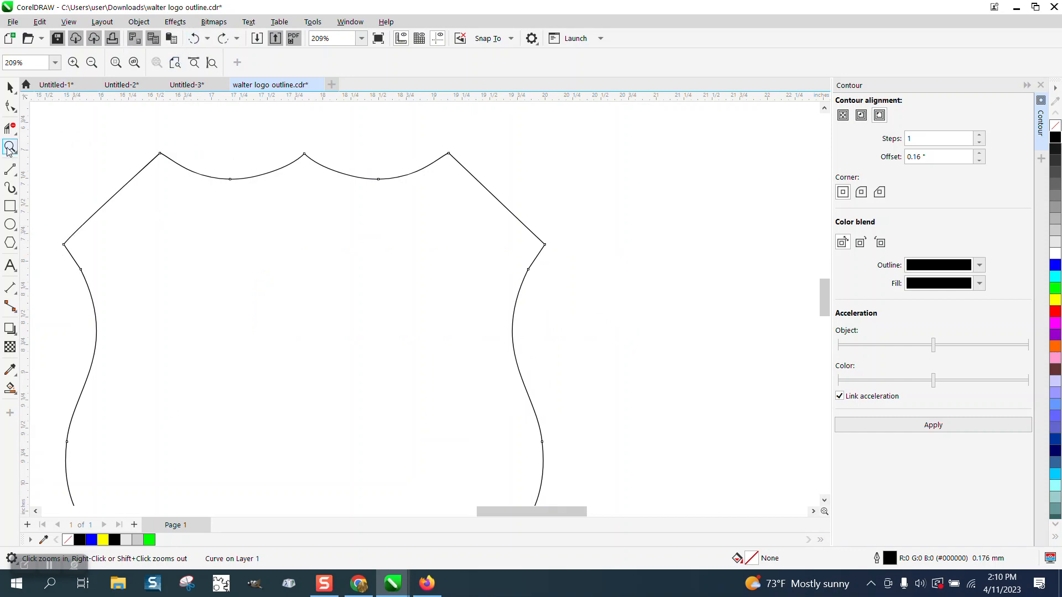
drag(52, 240, 157, 293)
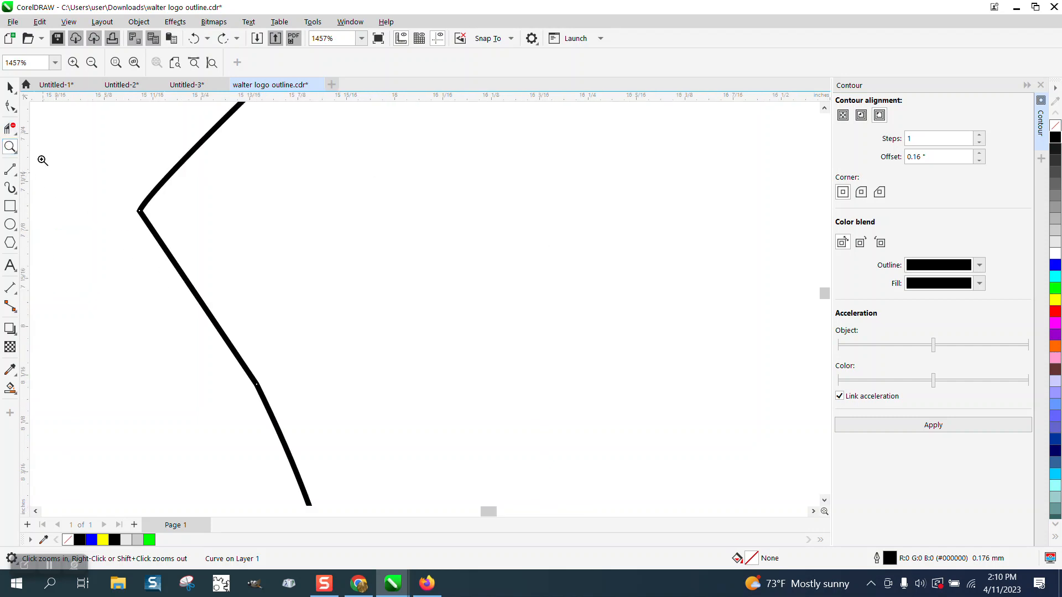
key(F10)
click(139, 210)
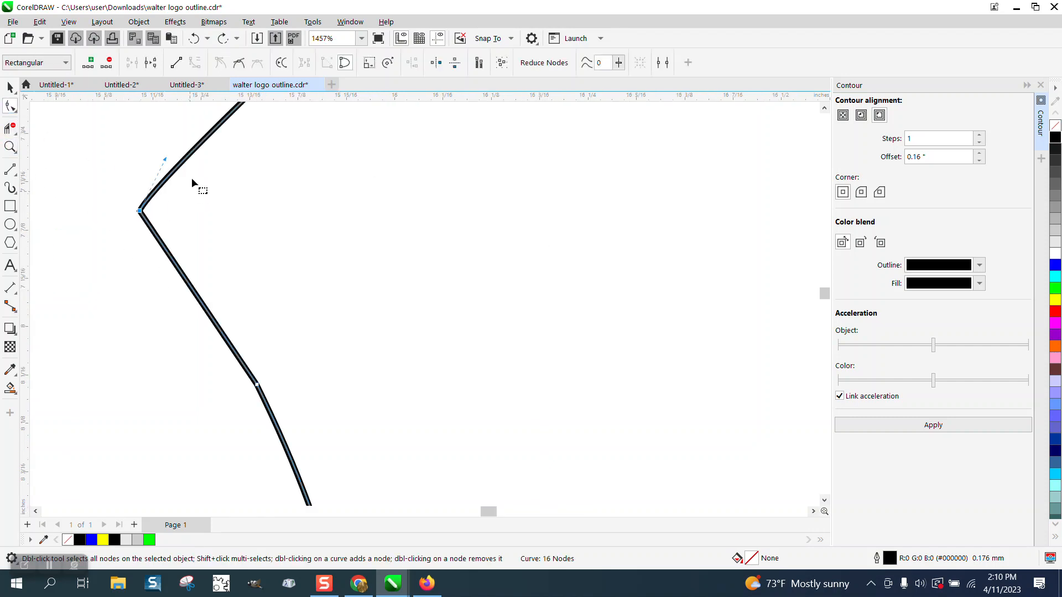
drag(166, 160, 186, 169)
scroll(205, 185, down, 3)
click(10, 87)
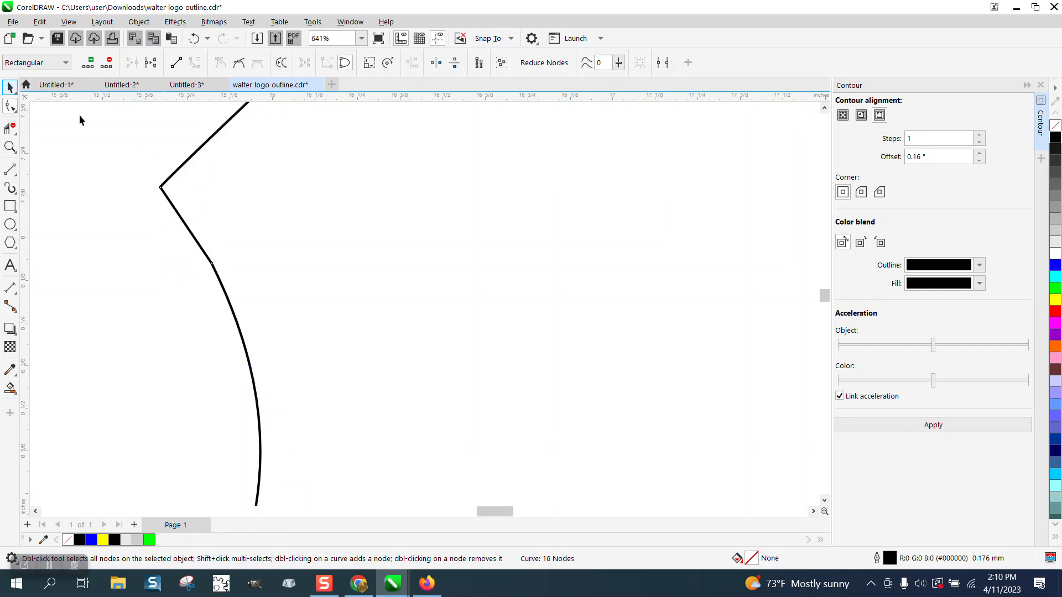
Step: Apply a one-step outside contour with a 0.16 inch offset to the shield with both outer corners corrected
scroll(291, 254, down, 5)
scroll(286, 247, down, 3)
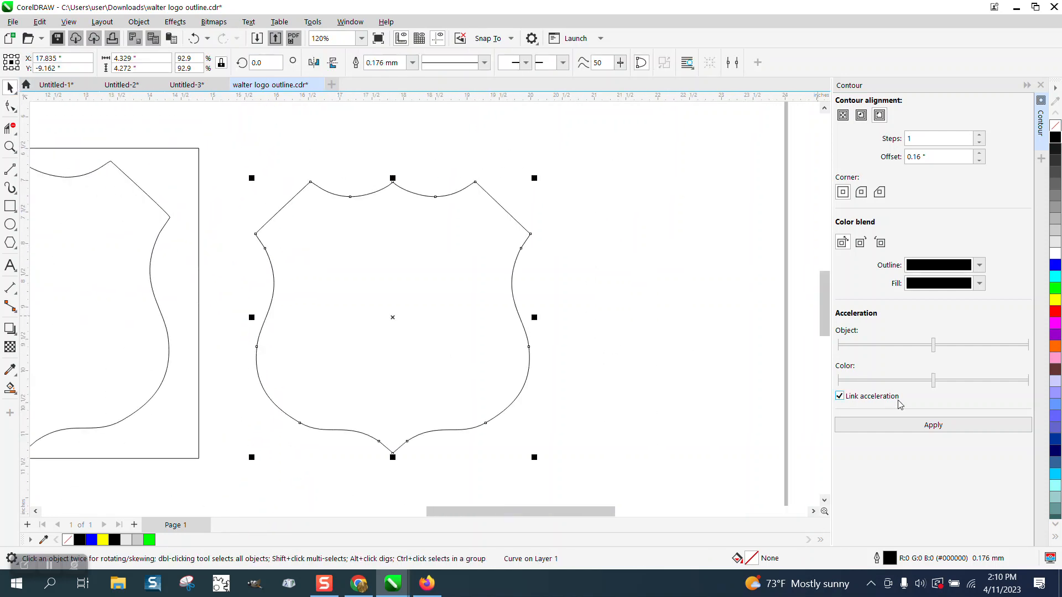
click(933, 426)
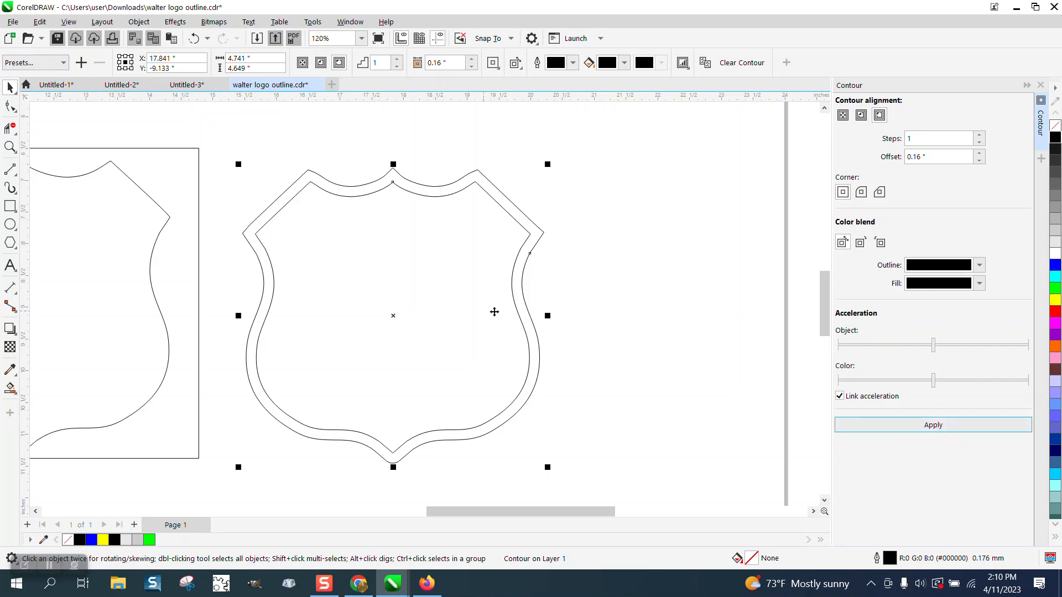
Step: Draw a thin horizontal rectangle about 3.9 inches wide beside the shield and set its height to 0.16 inch with proportional scaling
click(10, 147)
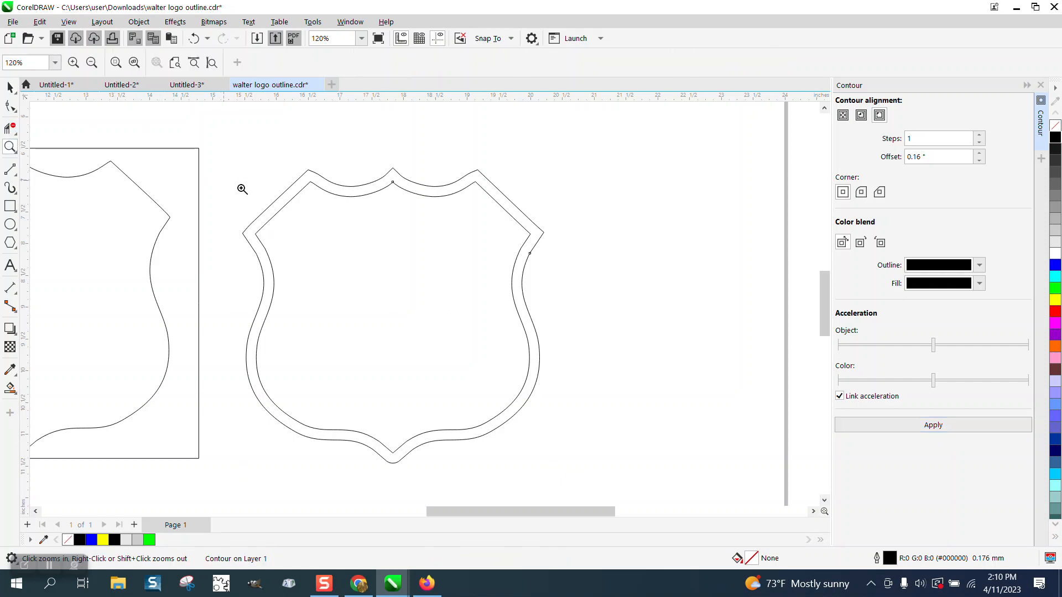
scroll(276, 208, down, 3)
scroll(309, 227, down, 3)
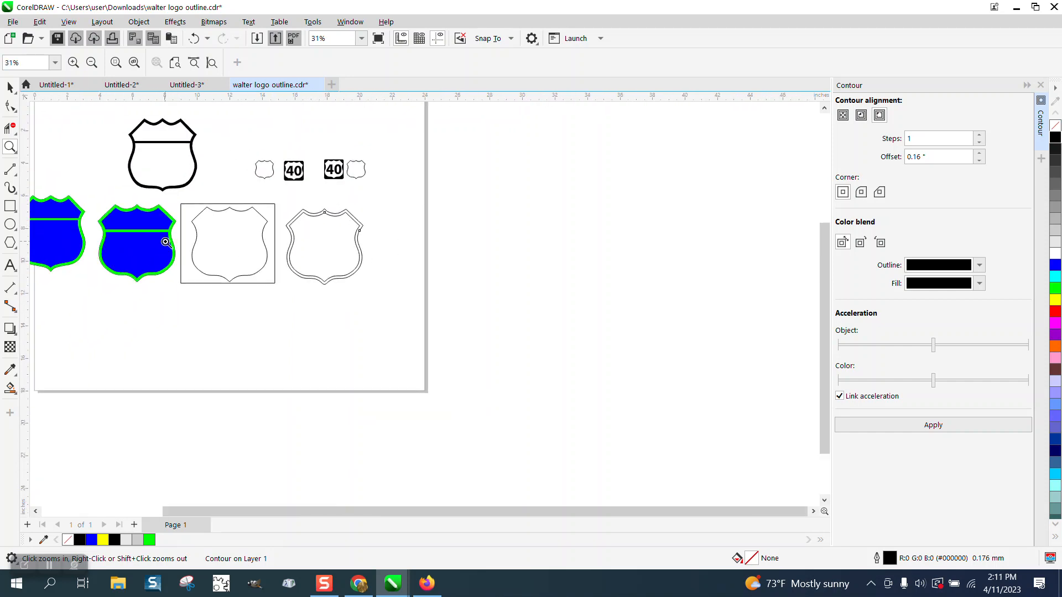
drag(264, 208, 447, 310)
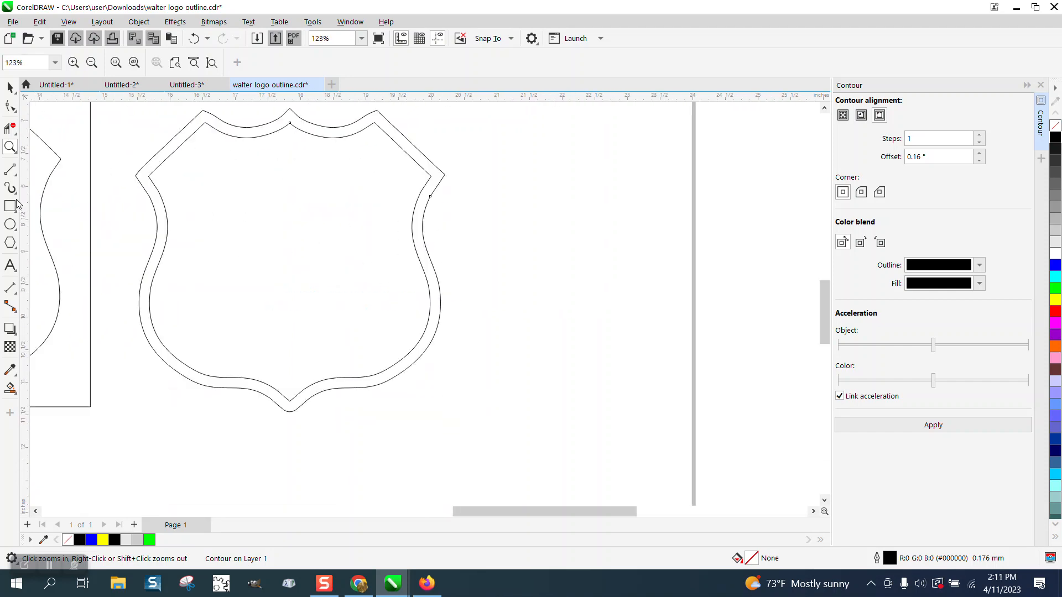
click(12, 206)
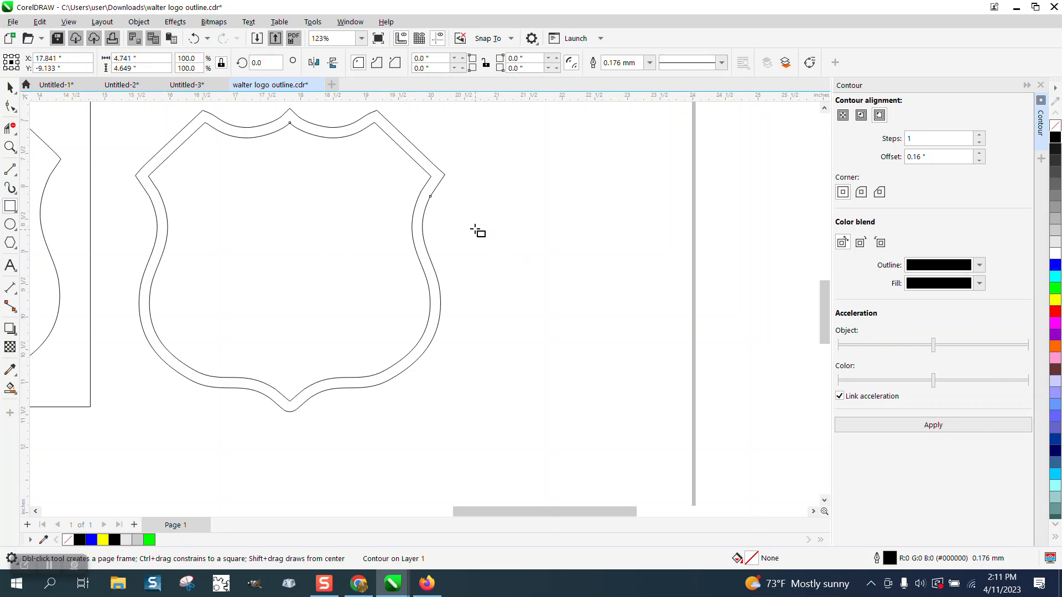
drag(467, 226, 729, 235)
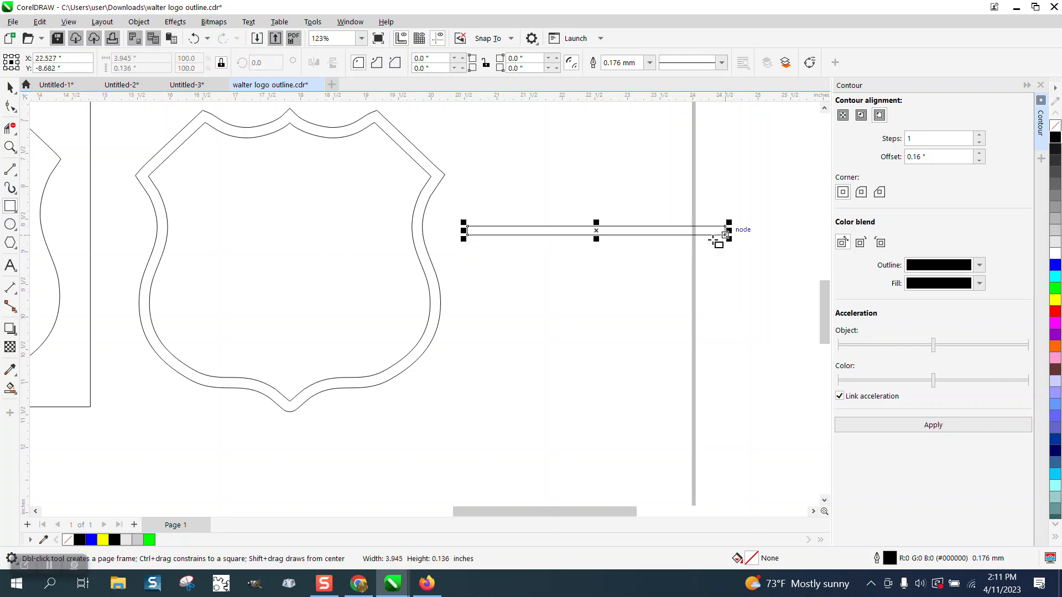
click(153, 70)
text(.)
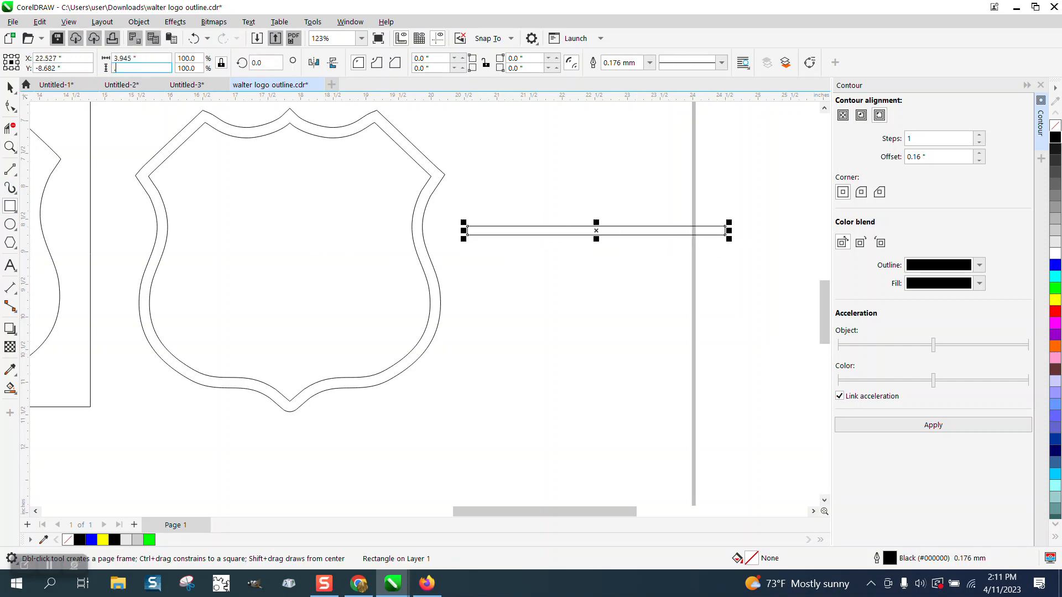
text(16)
key(Return)
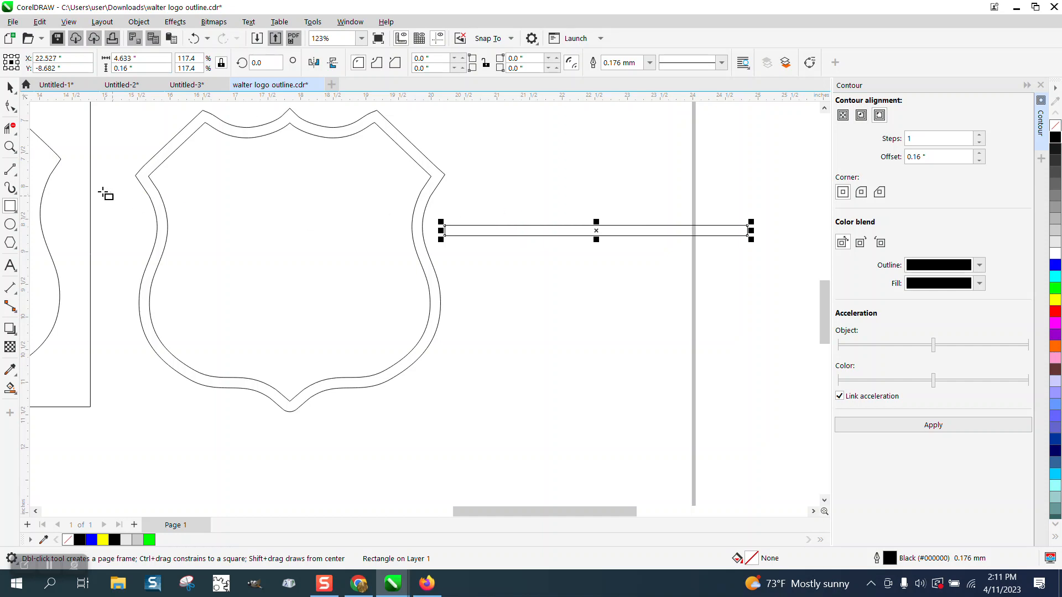
Step: Move the bar across the shield below its outer corners and delete both ends protruding past the outer contour with Virtual Segment Delete
click(10, 87)
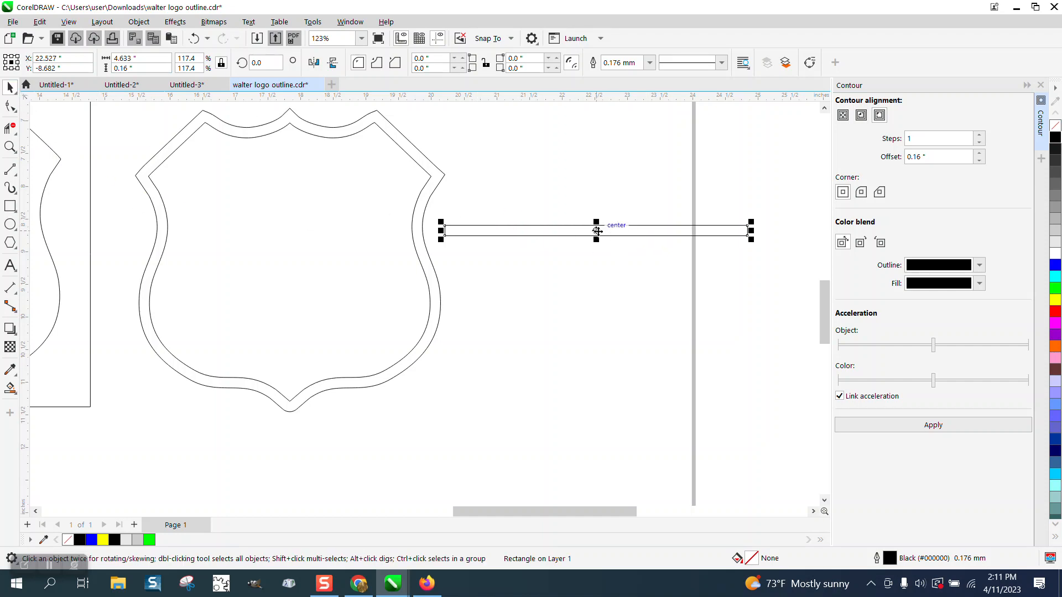
drag(597, 231, 293, 222)
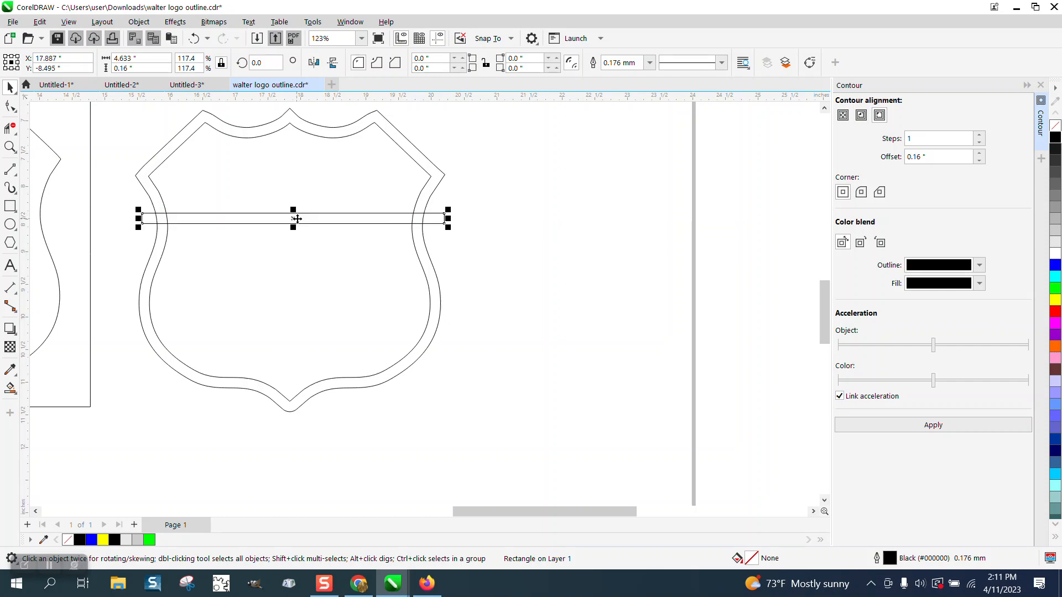
click(10, 148)
drag(104, 173, 626, 346)
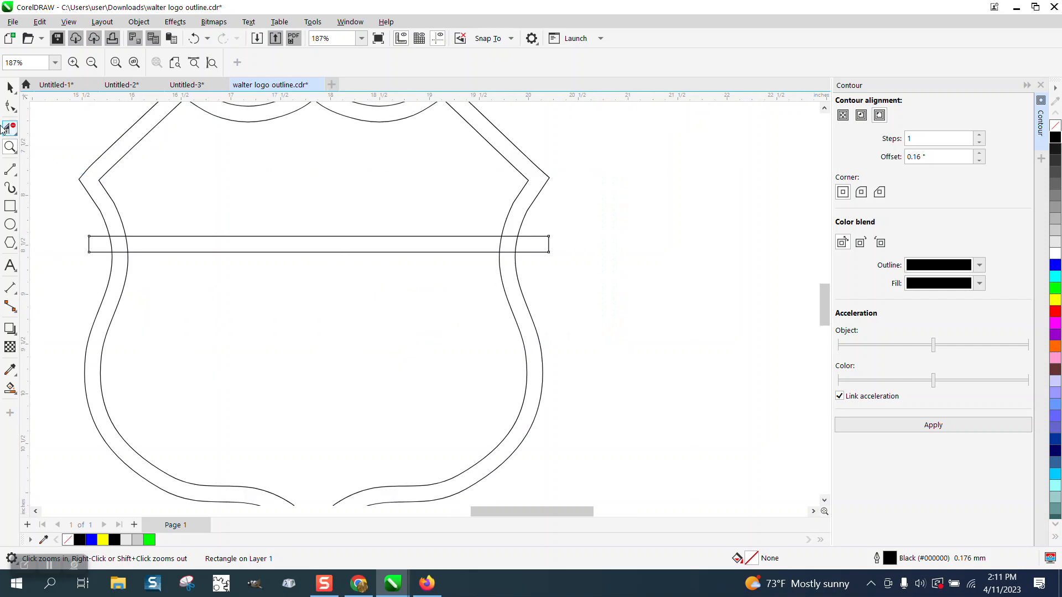
click(9, 128)
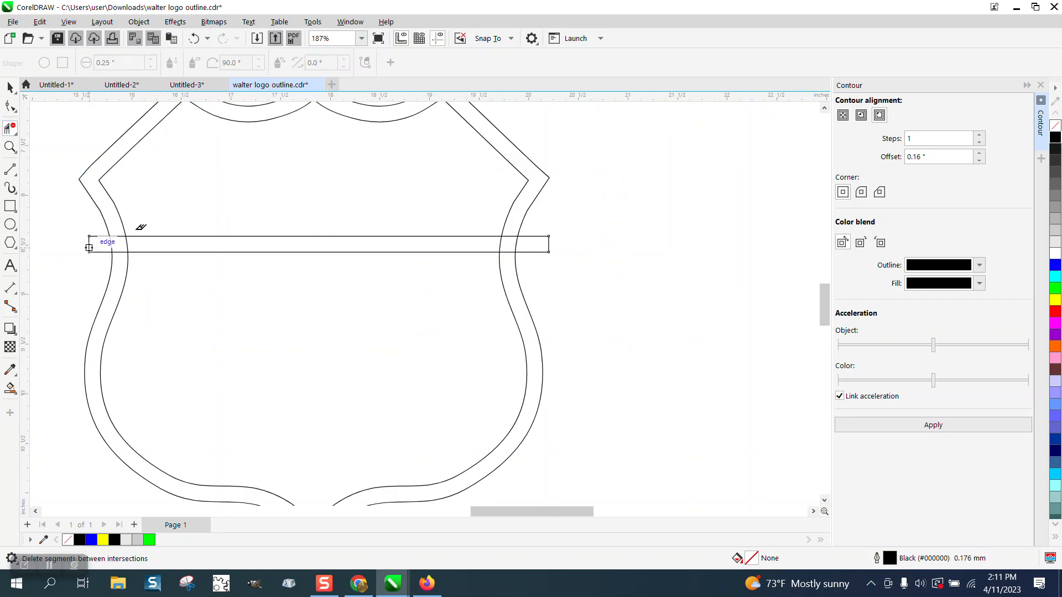
click(100, 236)
click(539, 239)
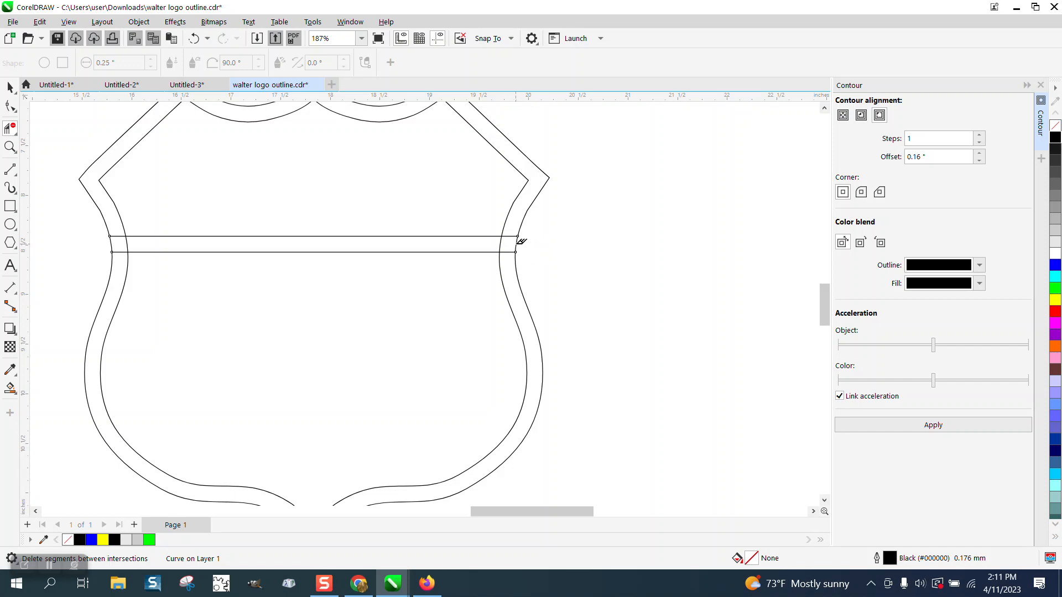
Step: Try to delete the inner shield's segment inside the bar on the still-linked contour, and undo the deletion
click(498, 244)
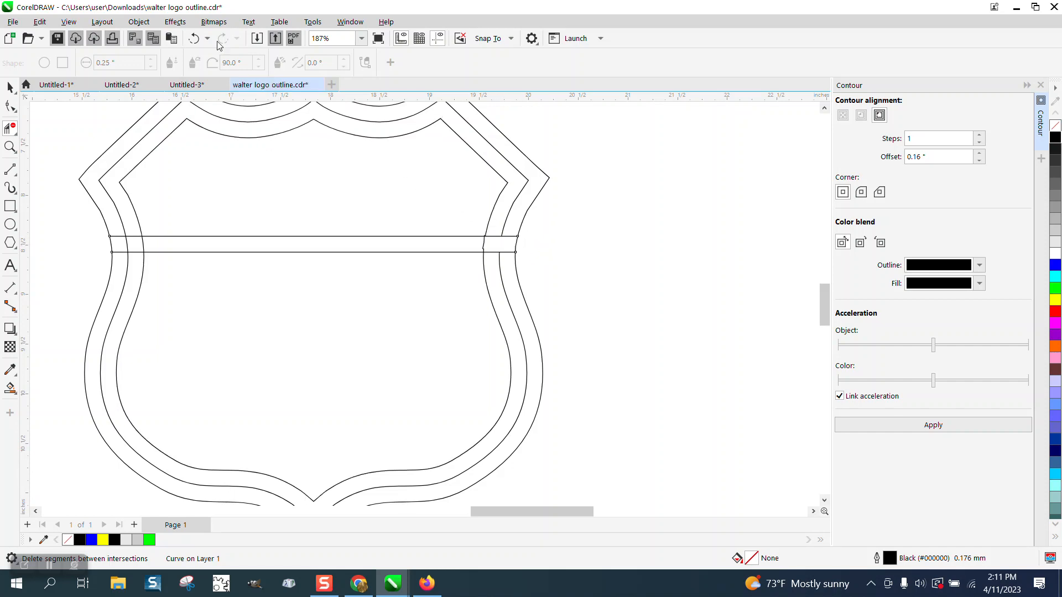
click(194, 39)
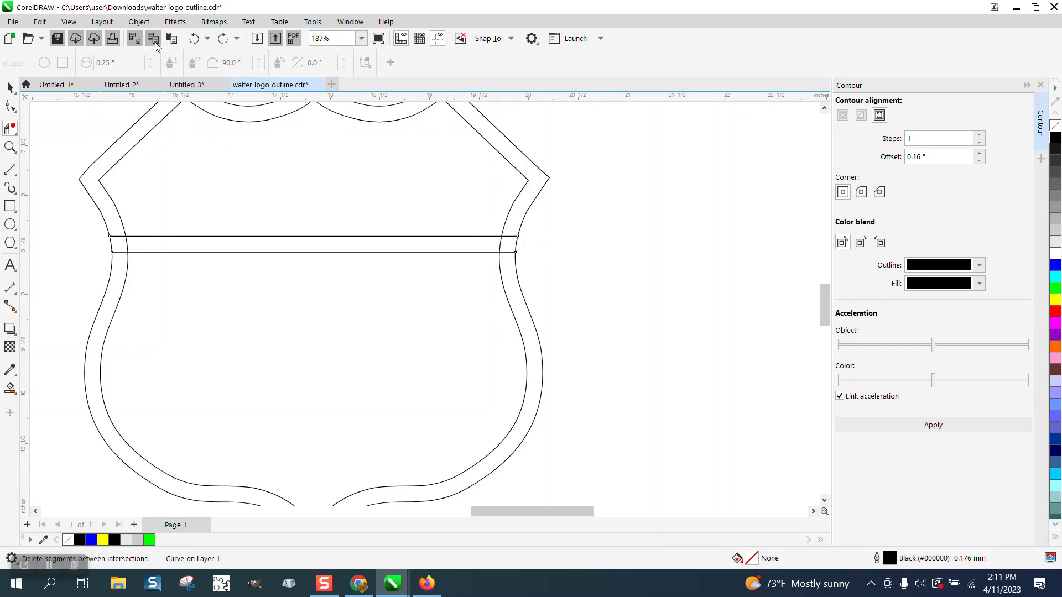
click(10, 87)
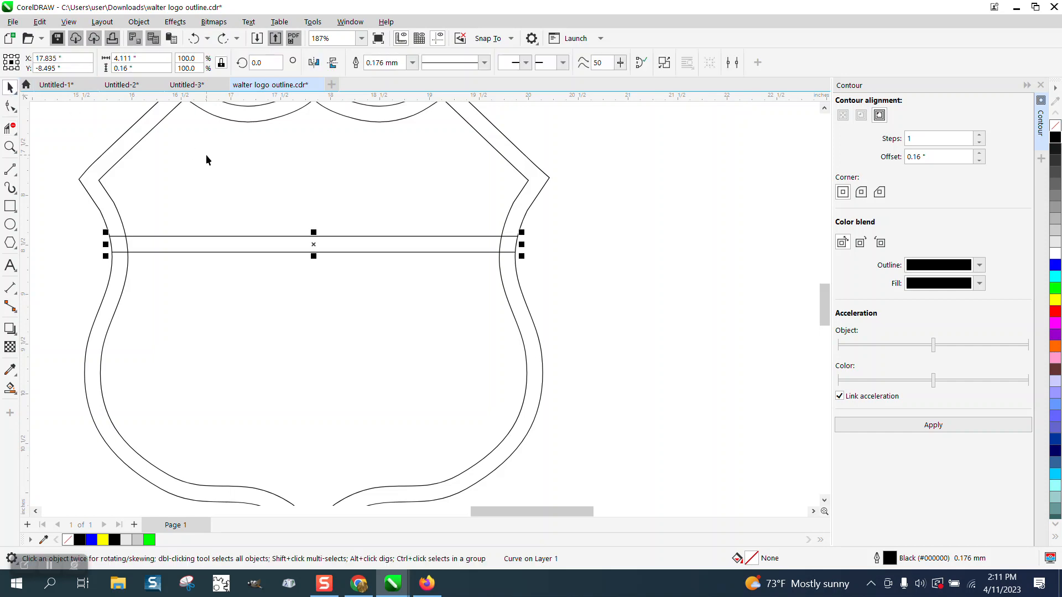
click(148, 129)
click(139, 21)
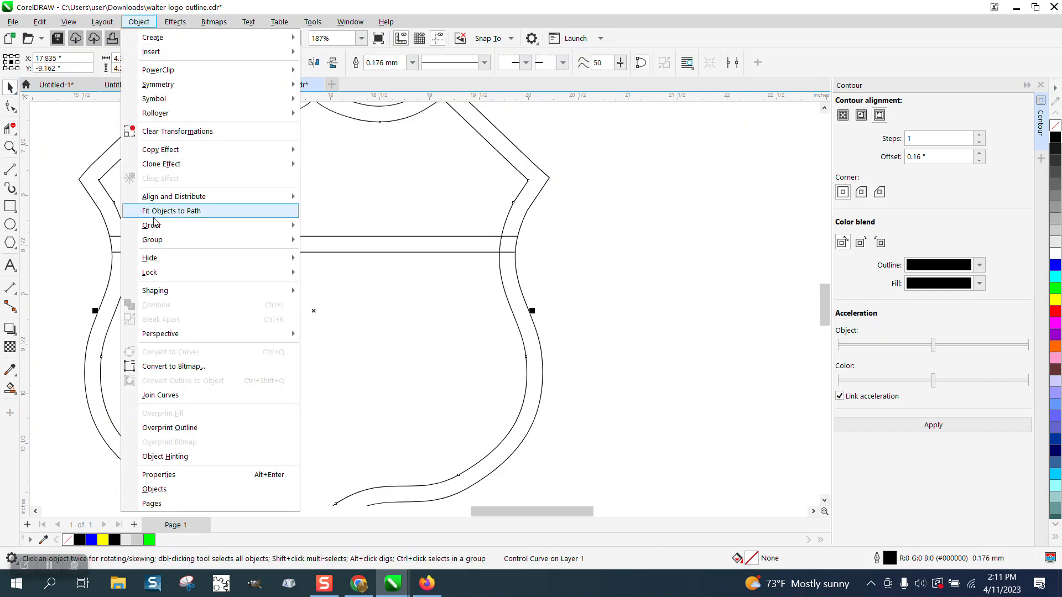
click(606, 272)
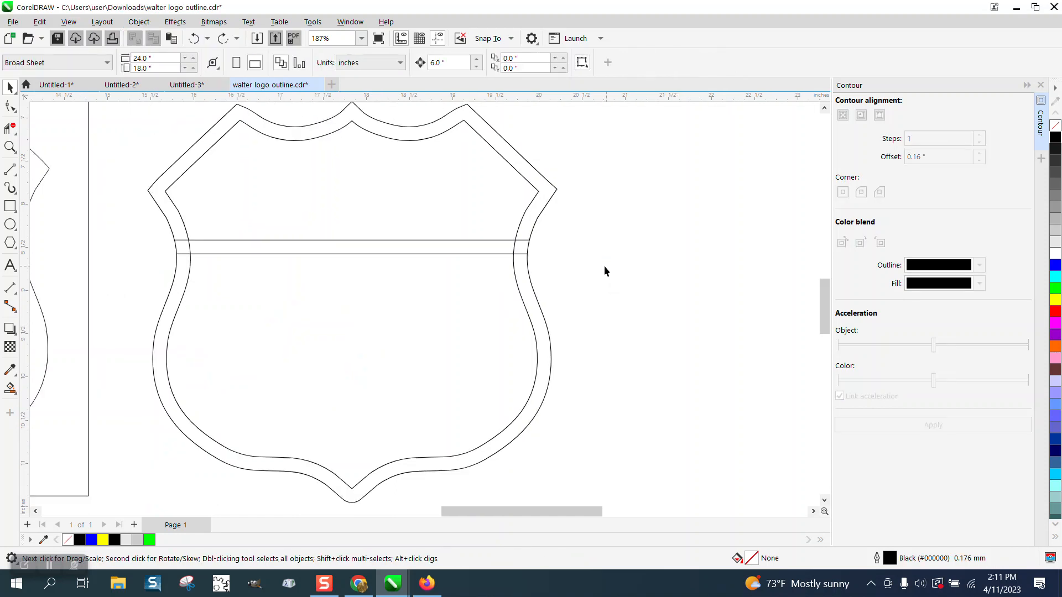
Step: Select the whole contoured shield together with the bar and break the objects apart
scroll(605, 268, down, 2)
drag(537, 467, 581, 470)
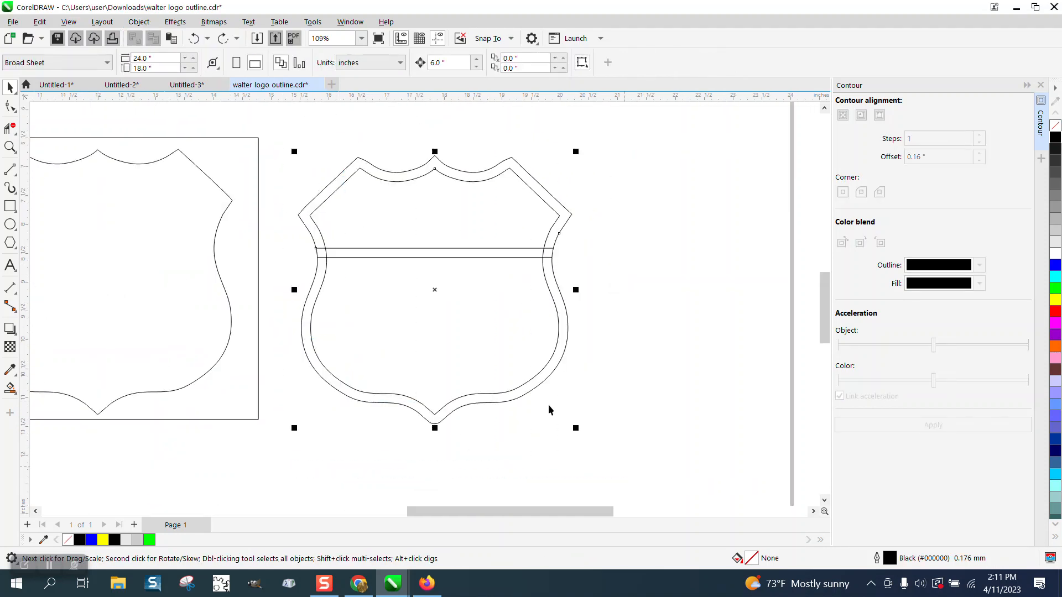
click(139, 22)
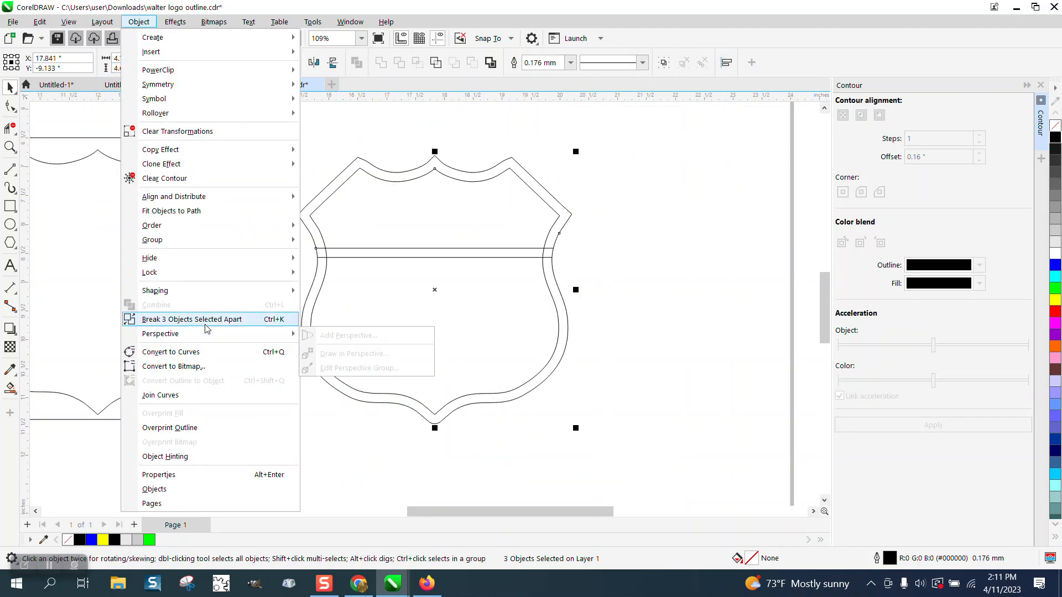
click(203, 323)
Step: Delete the overlapping segments where the bar crosses the border on both sides, so the bar and border form one continuous band
click(10, 147)
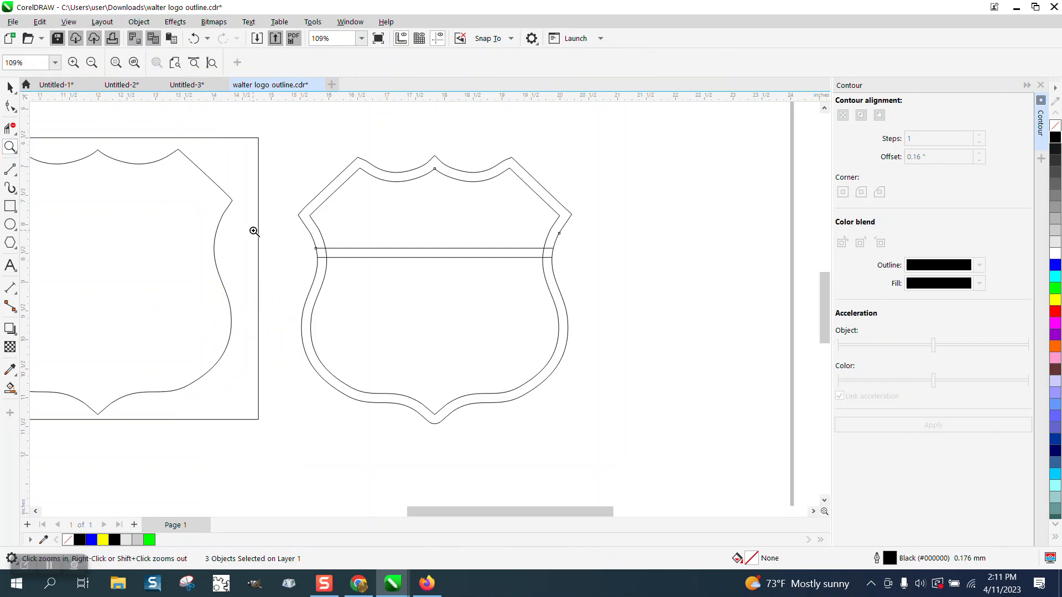
drag(256, 231, 656, 335)
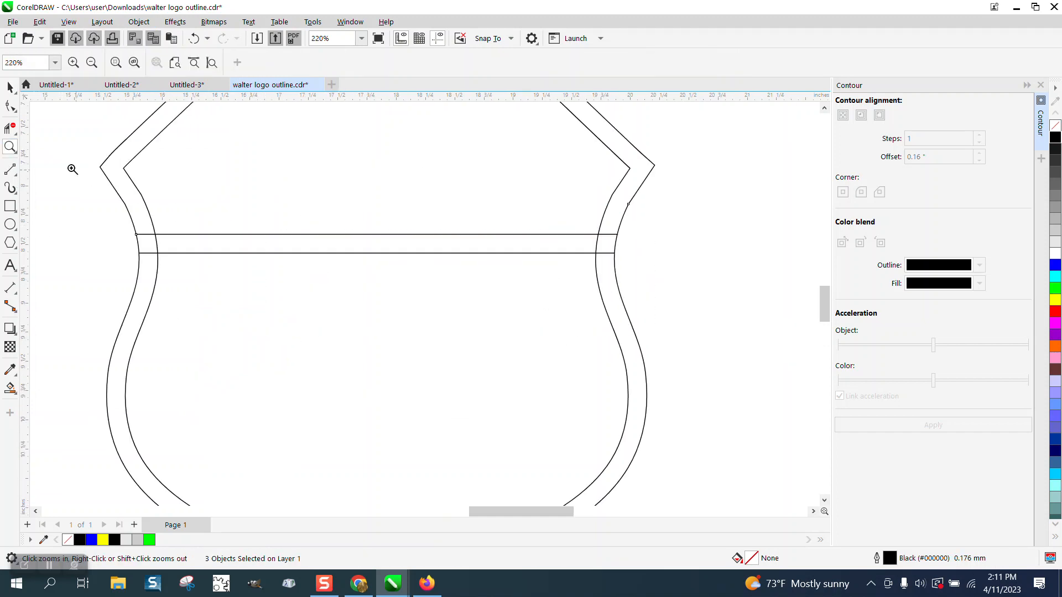
click(10, 129)
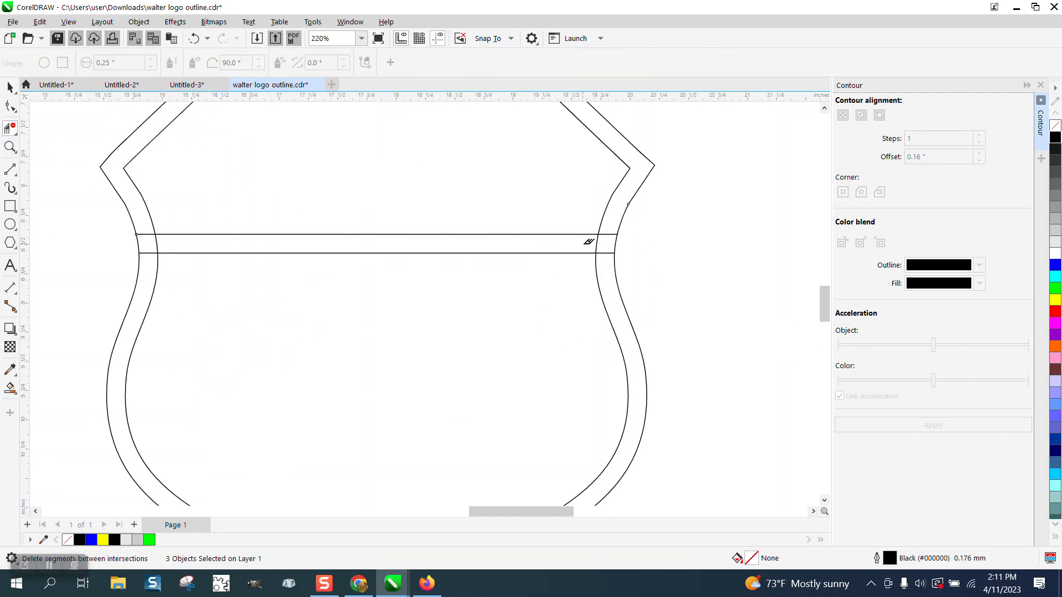
click(597, 243)
click(606, 234)
click(607, 255)
click(607, 253)
click(152, 254)
click(146, 234)
click(156, 241)
Step: Fill the shield's border and crossbar region with green and no outline using Smart Fill
scroll(299, 251, down, 4)
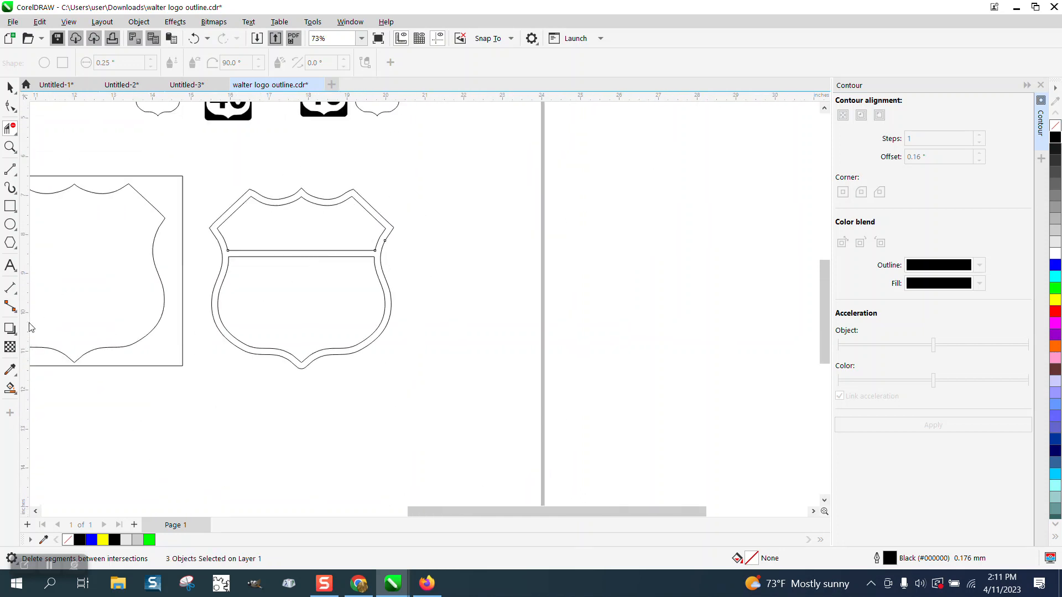
click(10, 387)
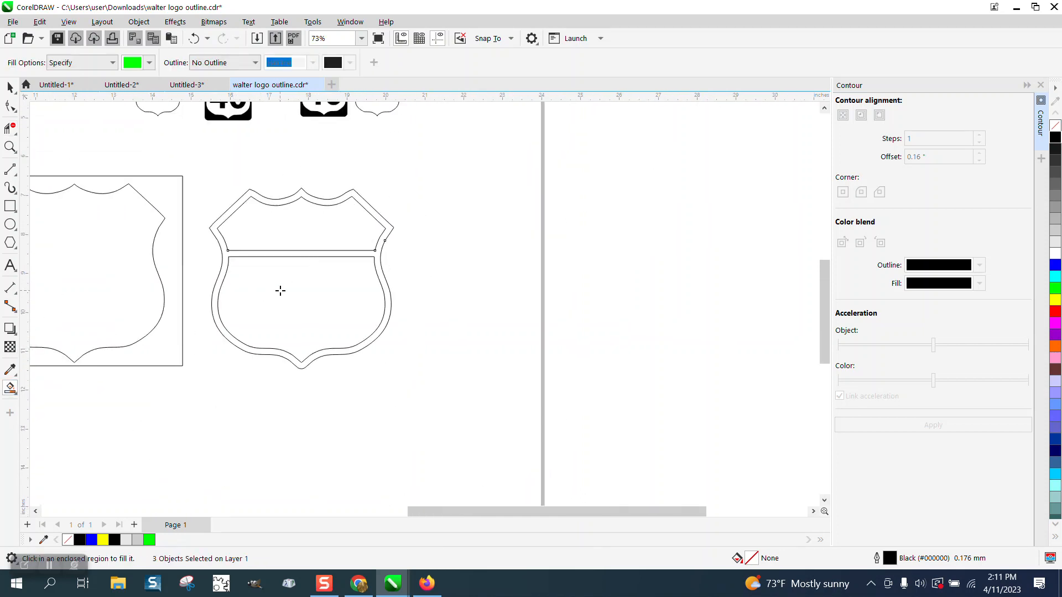
click(302, 256)
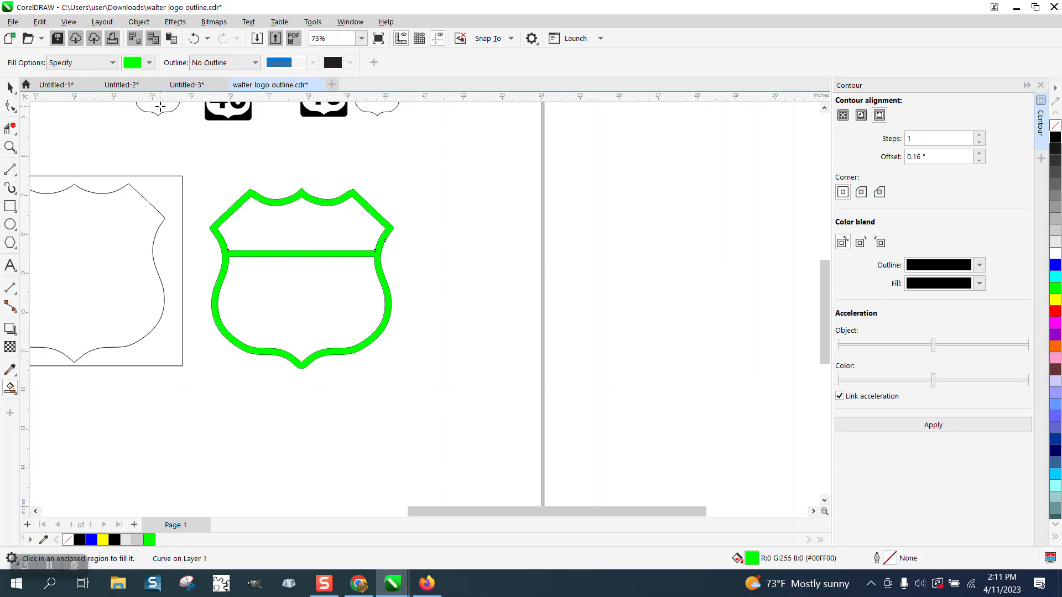
Step: Fill the shield's upper and lower inner panels with blue and no outline using Smart Fill
click(149, 62)
click(189, 144)
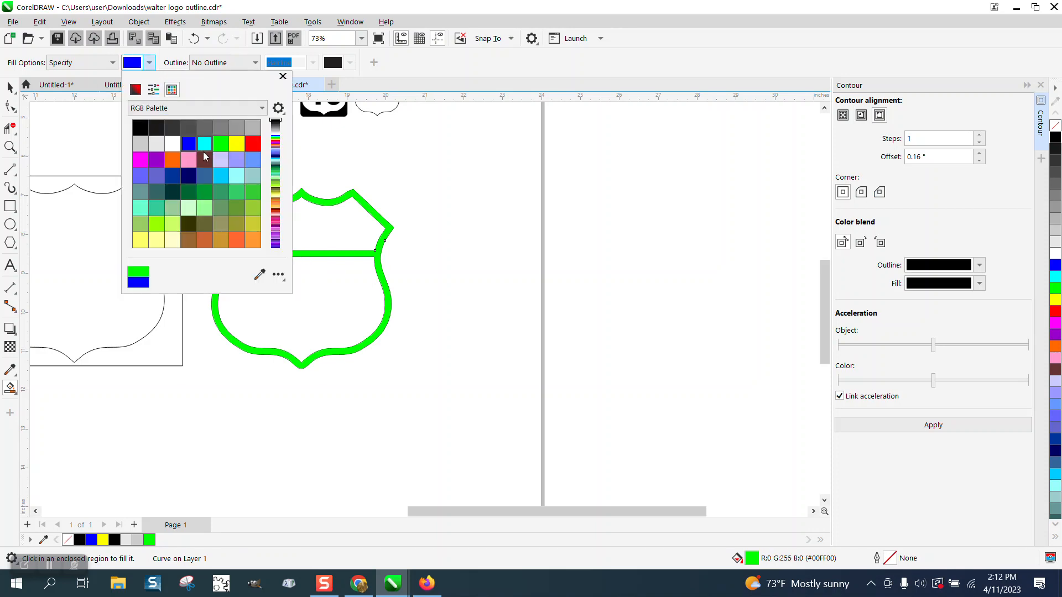
click(316, 221)
click(316, 216)
click(320, 300)
scroll(437, 332, down, 3)
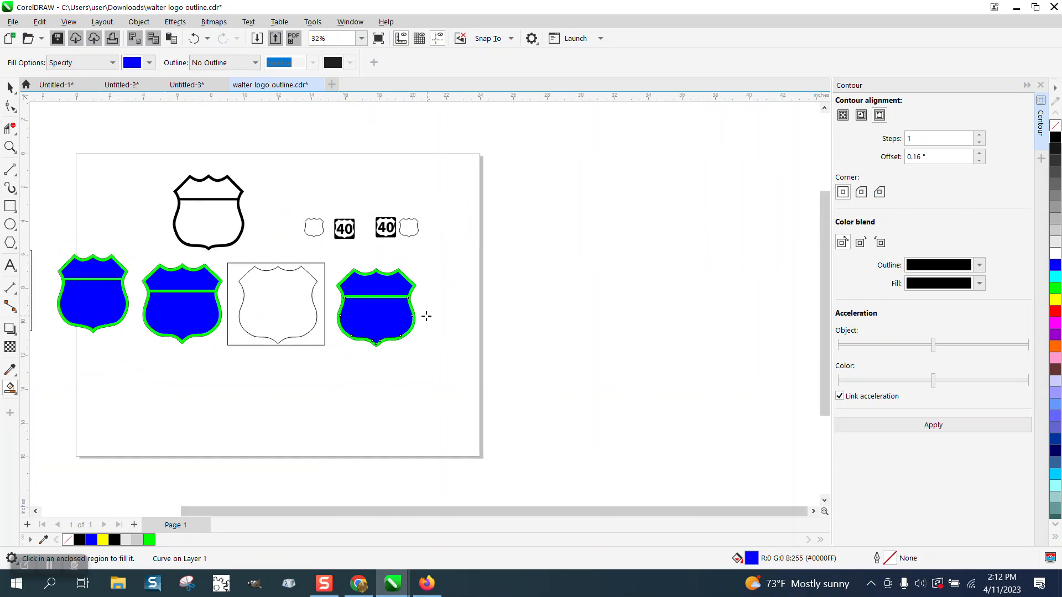
Step: Select the complete coloured shield, enlarge it to about 9.4 by 9.2 inches, and move it off the page's right side
click(11, 88)
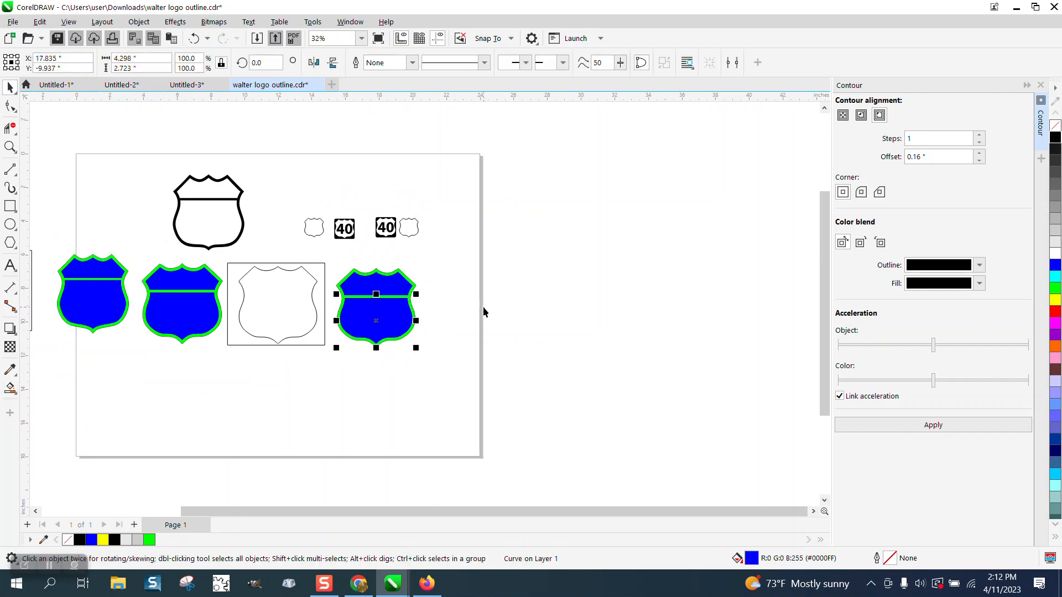
drag(331, 255, 469, 375)
drag(420, 351, 599, 426)
drag(429, 335, 622, 276)
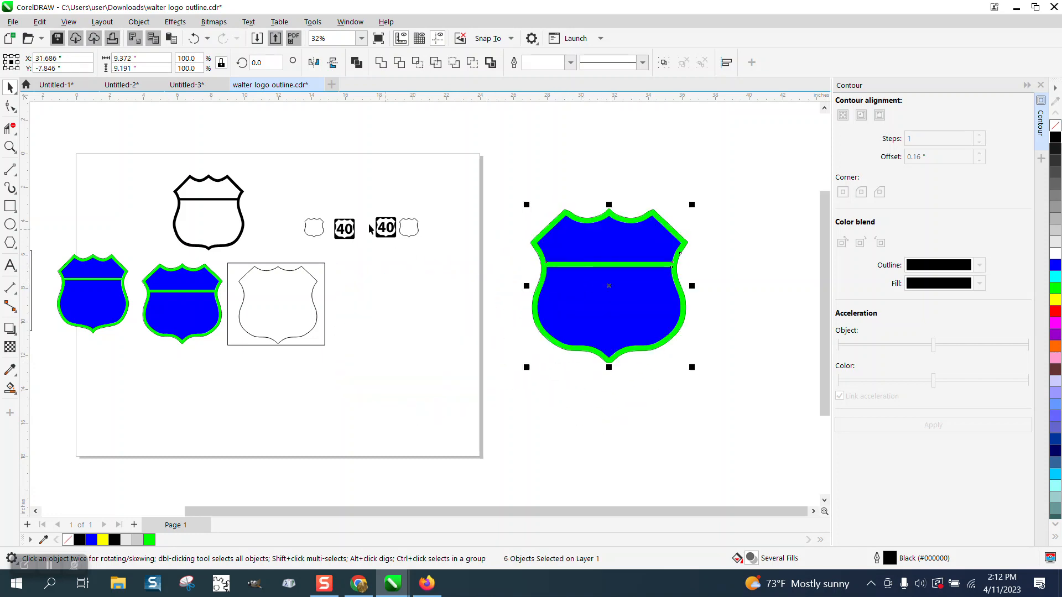
Step: Enlarge the 40 sign bitmap beside the small outline to about 8.6 by 9.1 inches and position it next to the large shield
click(382, 228)
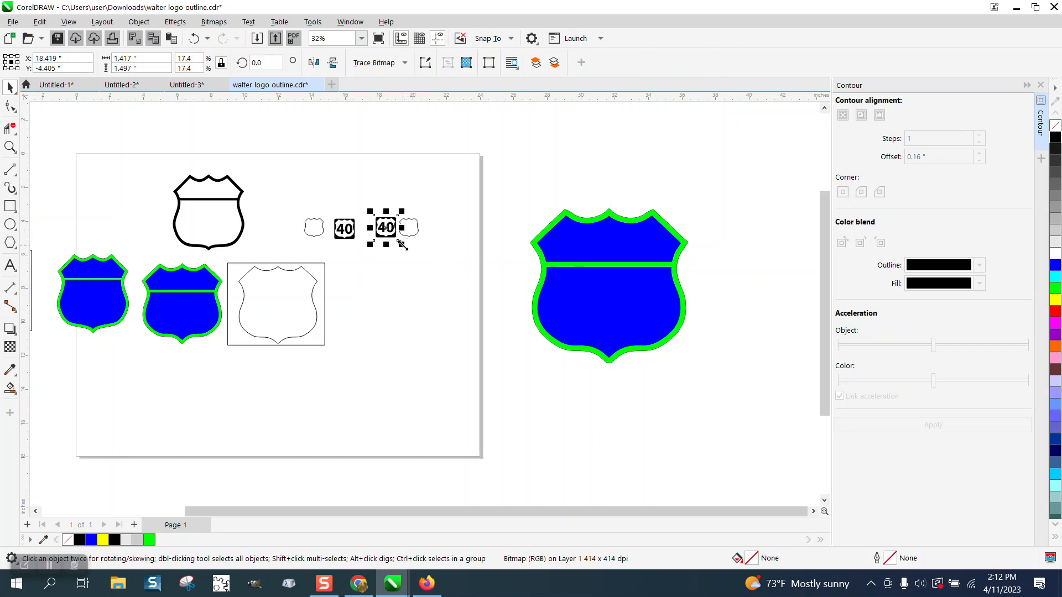
drag(402, 245, 545, 379)
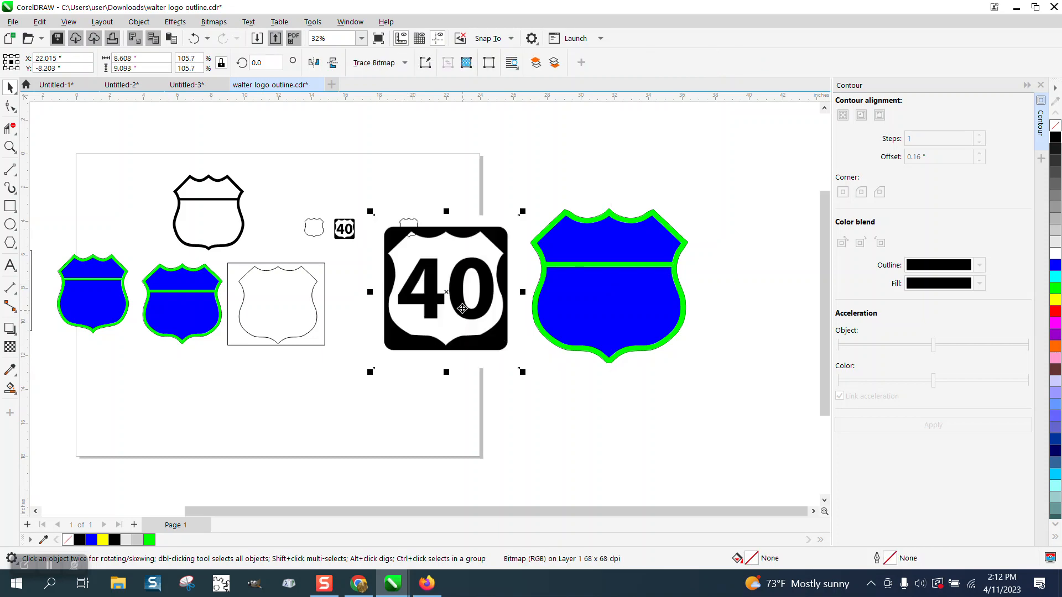
drag(463, 308, 466, 297)
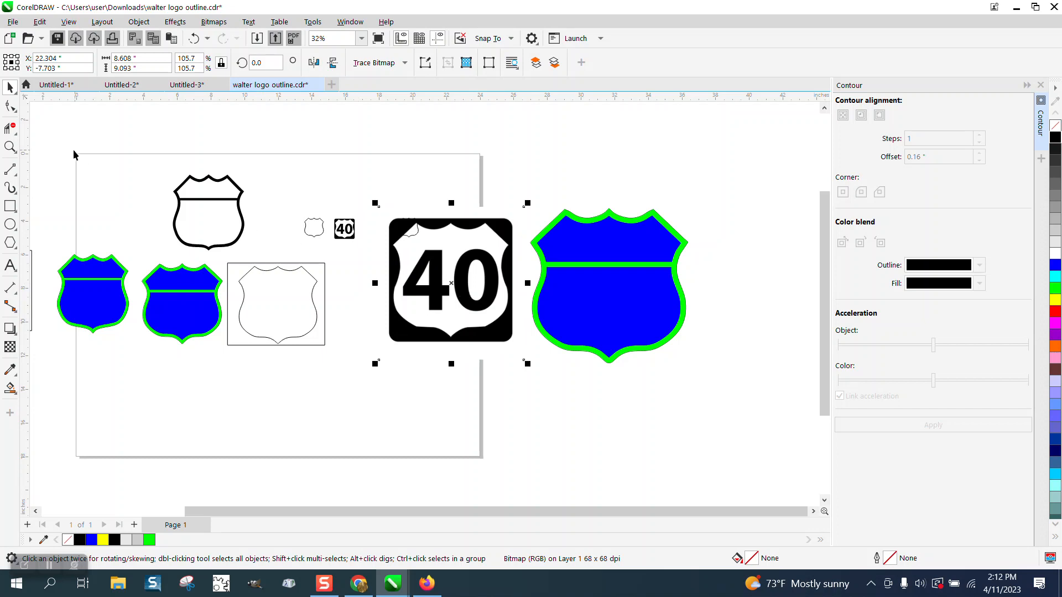
click(10, 146)
drag(384, 199, 741, 388)
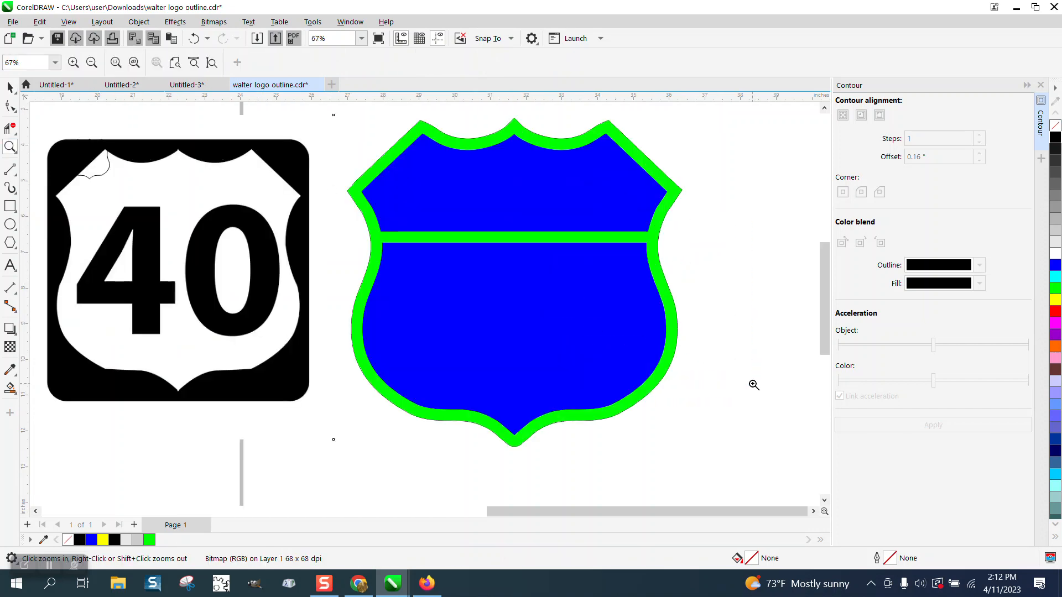